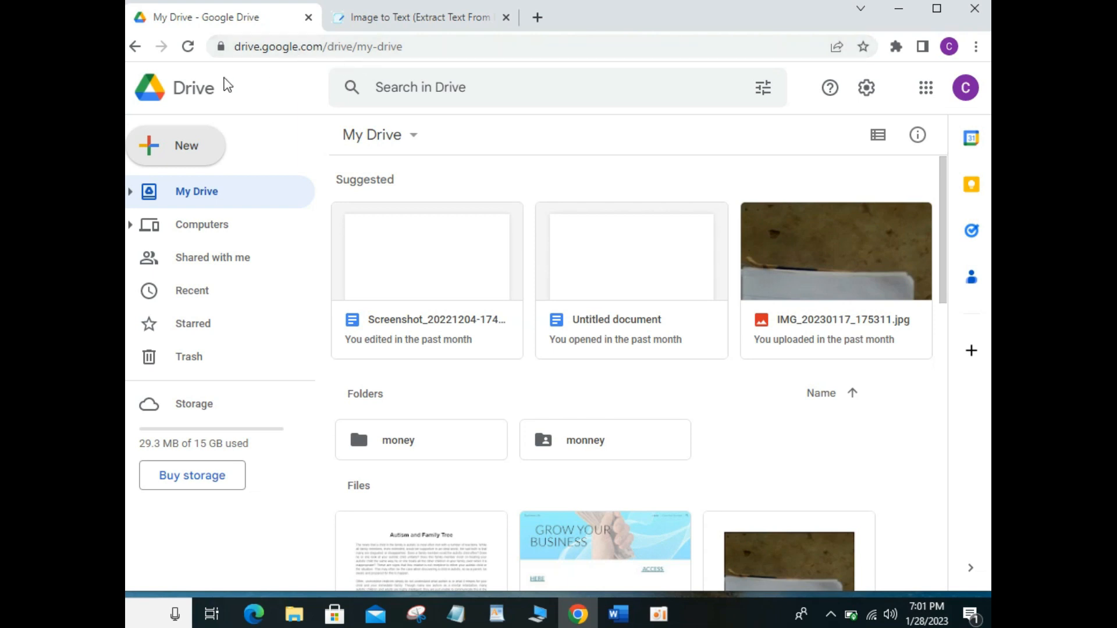
pyautogui.click(170, 147)
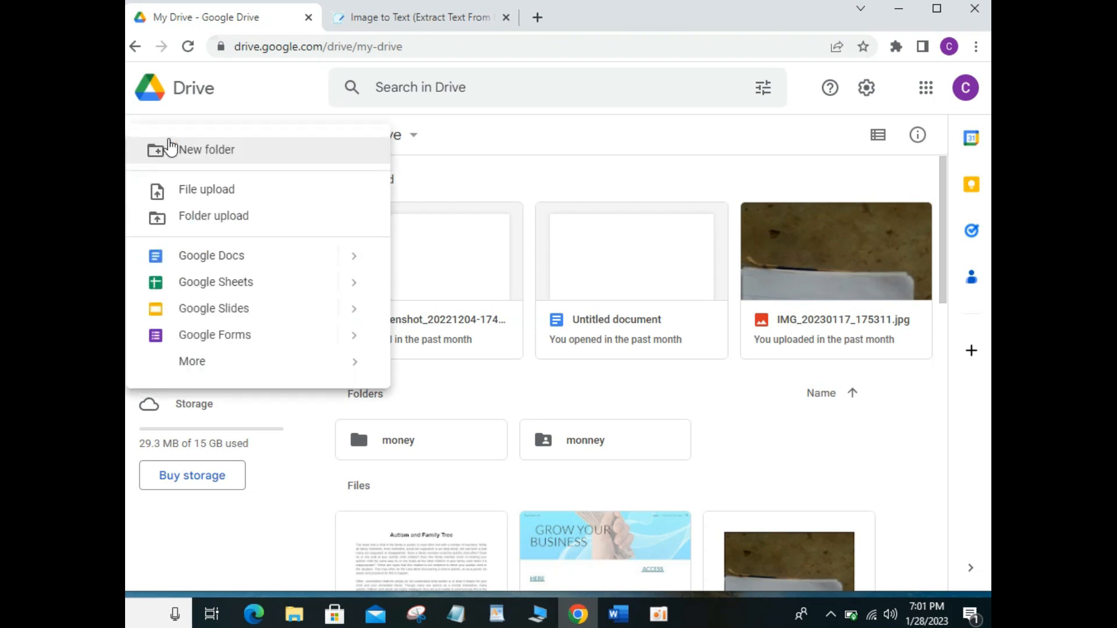
pyautogui.click(203, 192)
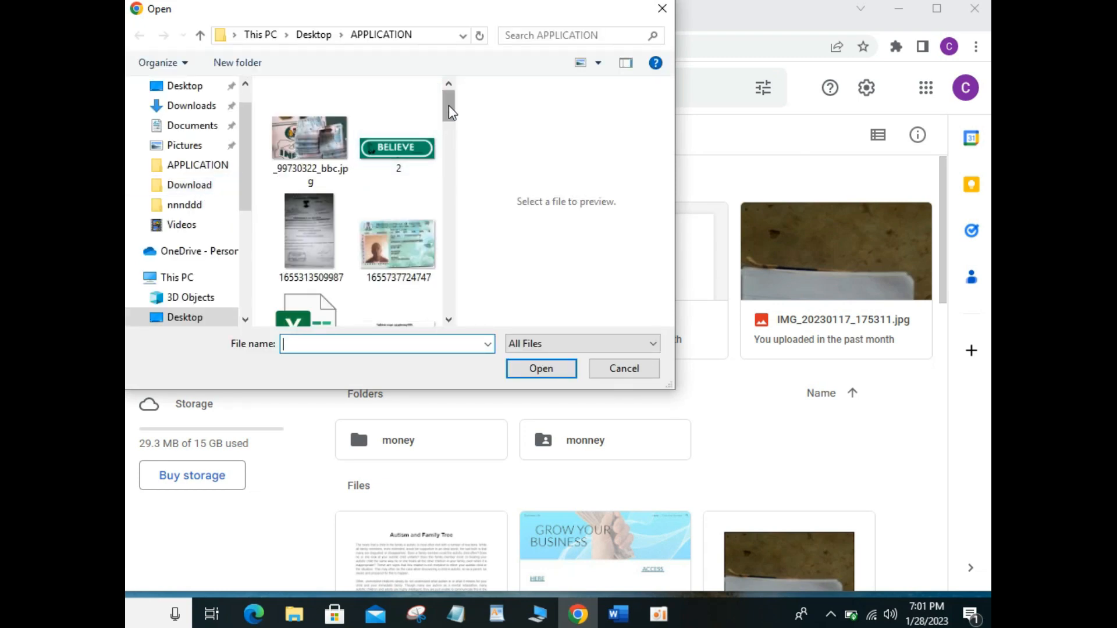
pyautogui.moveTo(449, 105); pyautogui.dragTo(451, 295)
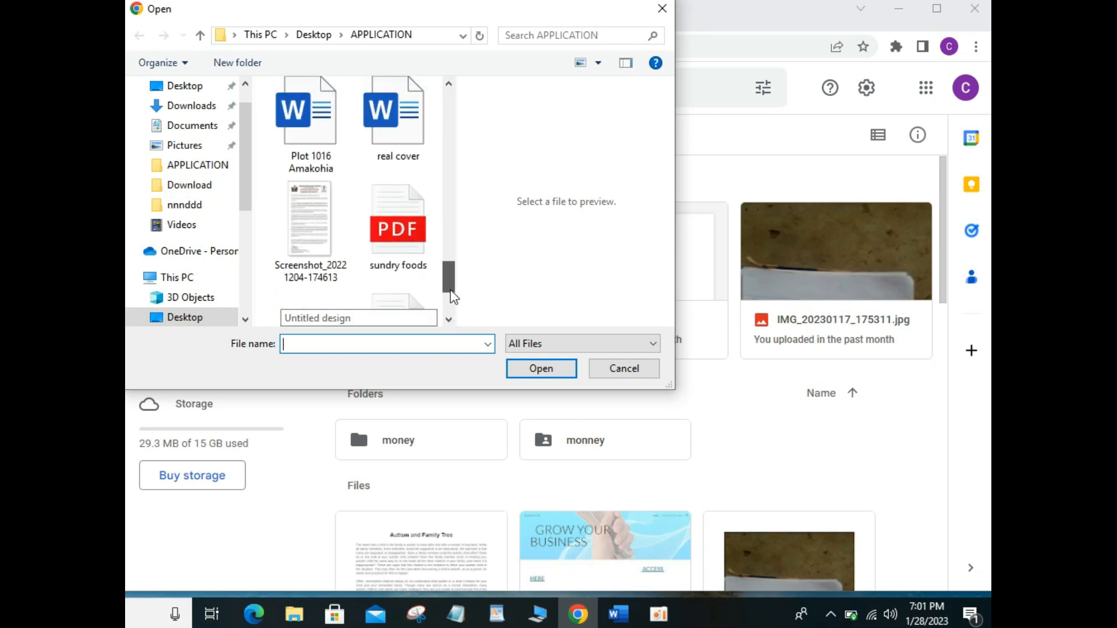
pyautogui.click(321, 272)
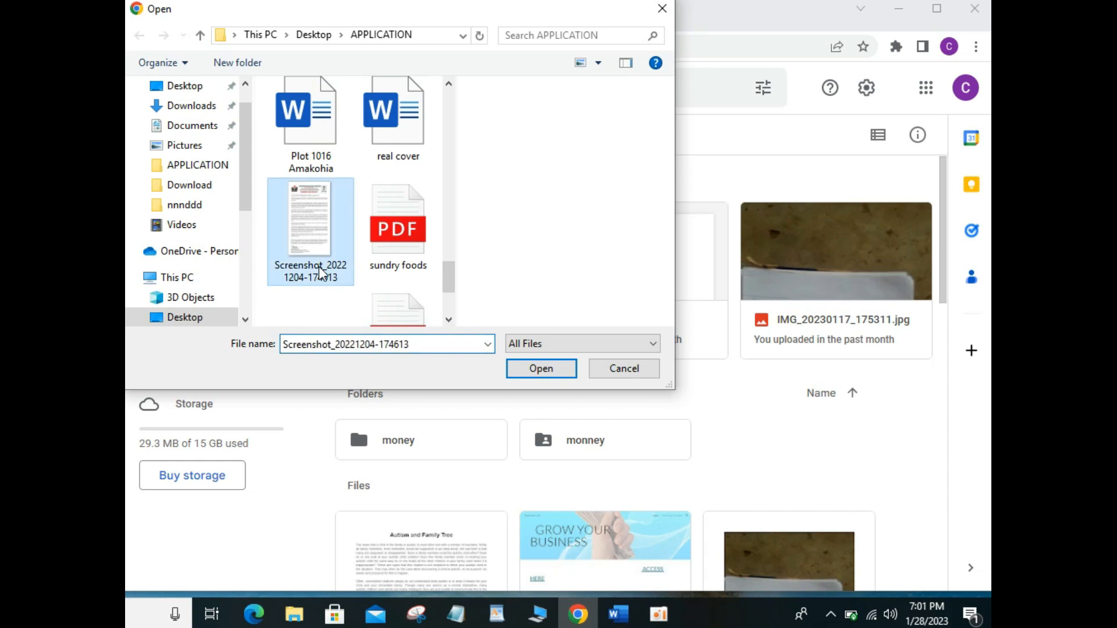
pyautogui.click(541, 369)
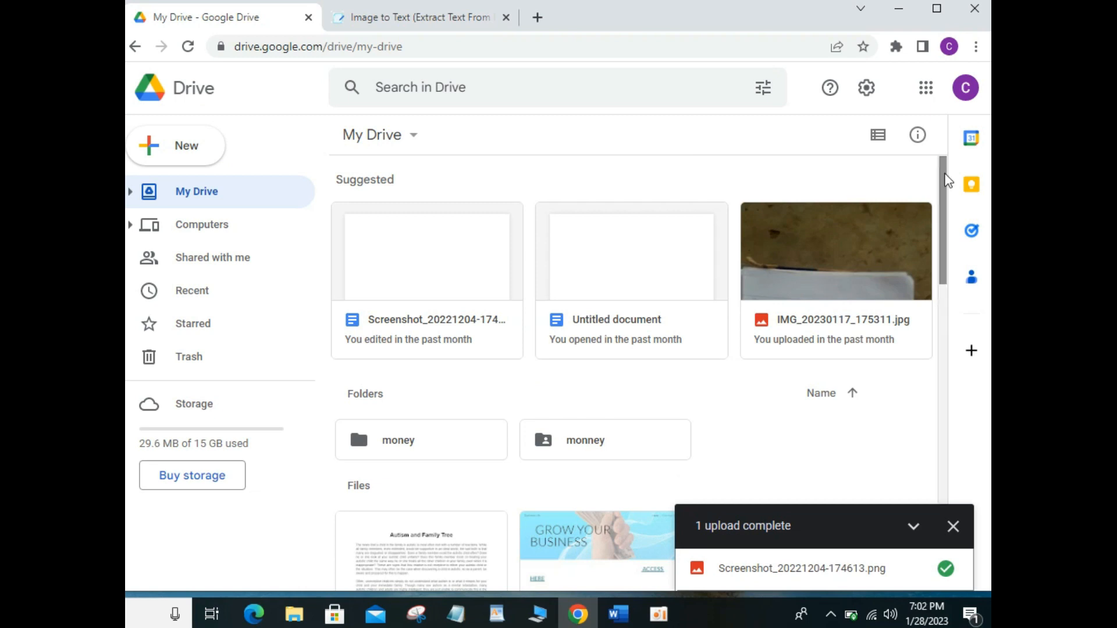
# Step: Open the uploaded press release image Screenshot_20221204-174613.png with Google Docs to extract its text
pyautogui.scroll(-3, 940, 209)
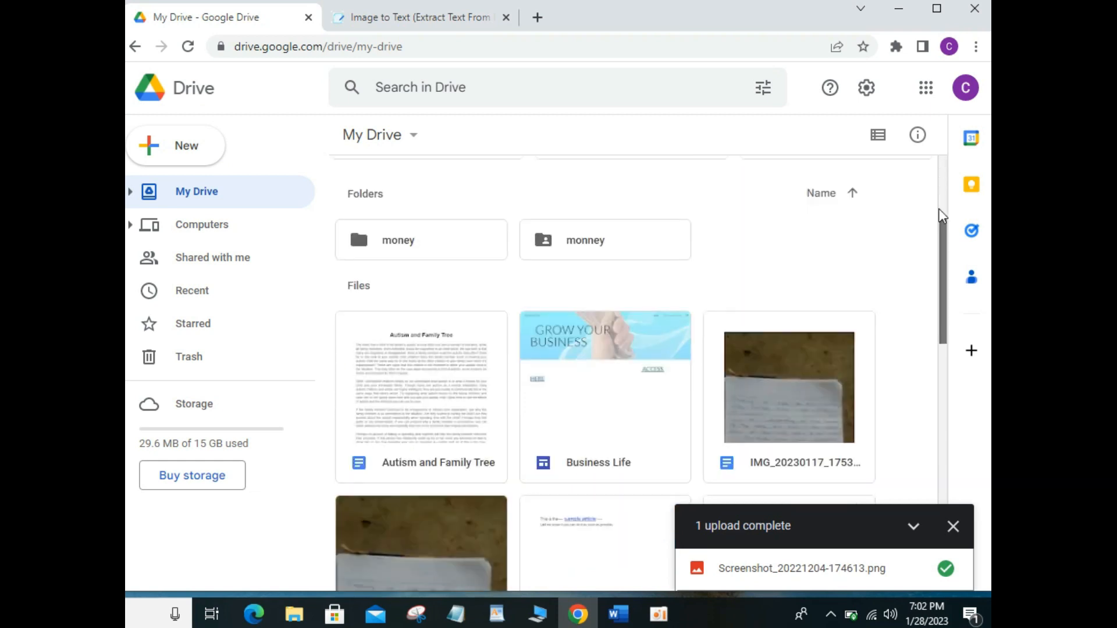
pyautogui.scroll(-2, 939, 210)
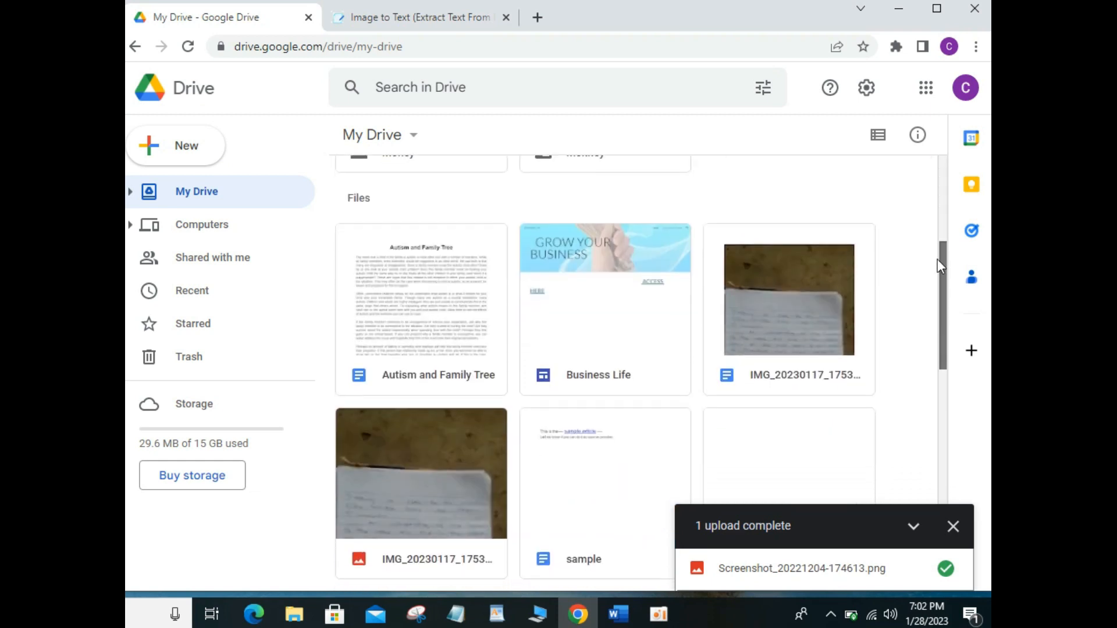
pyautogui.scroll(-3, 937, 273)
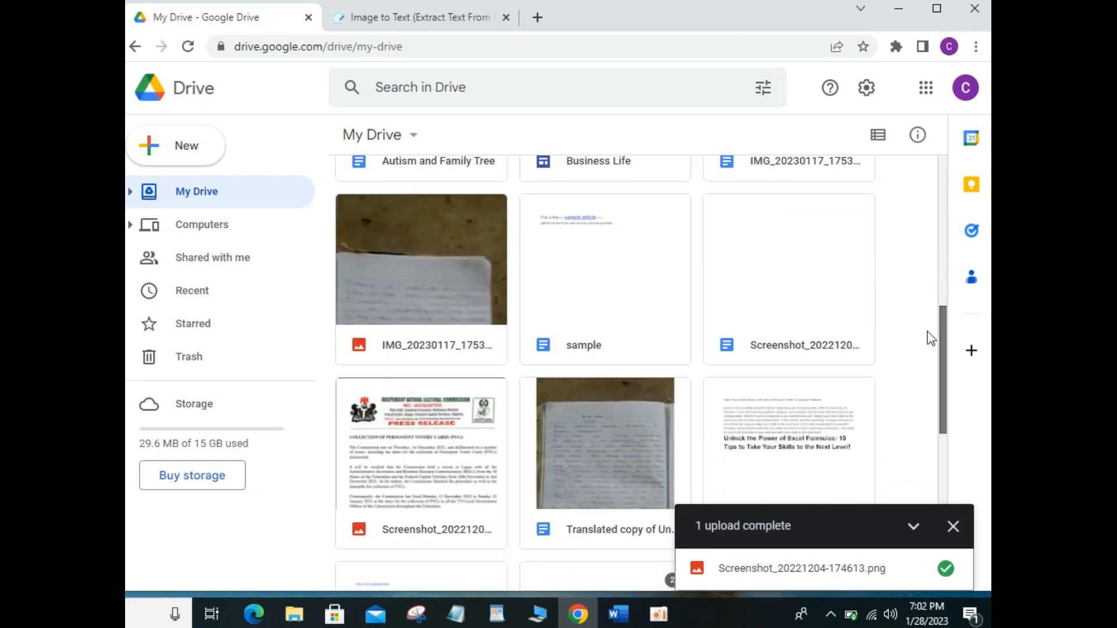
pyautogui.click(449, 392)
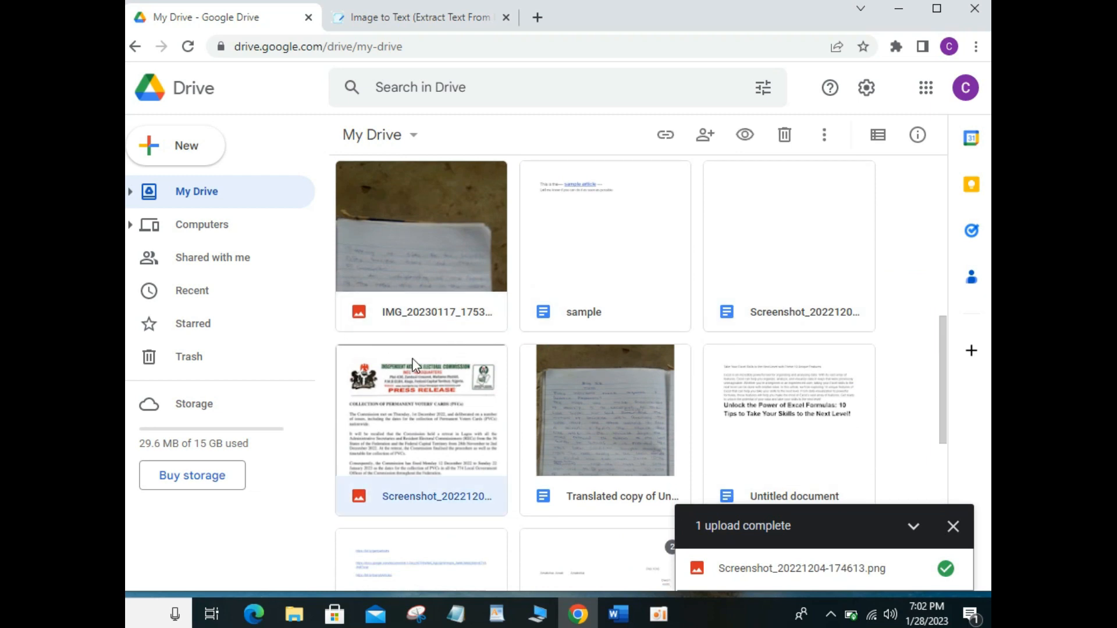
pyautogui.rightClick(441, 395)
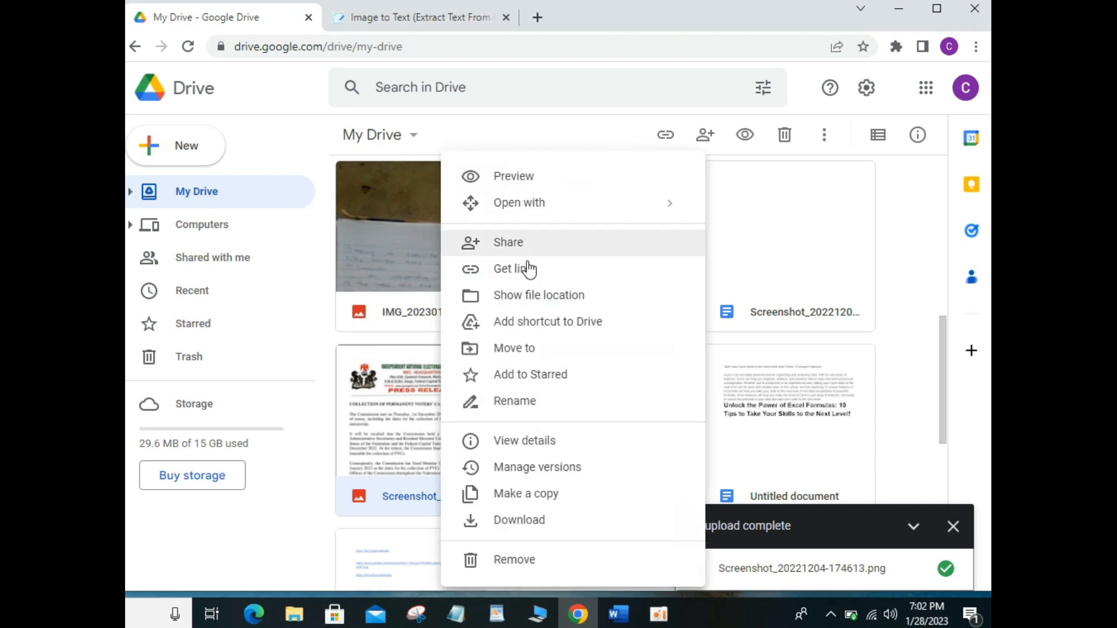
pyautogui.moveTo(549, 214)
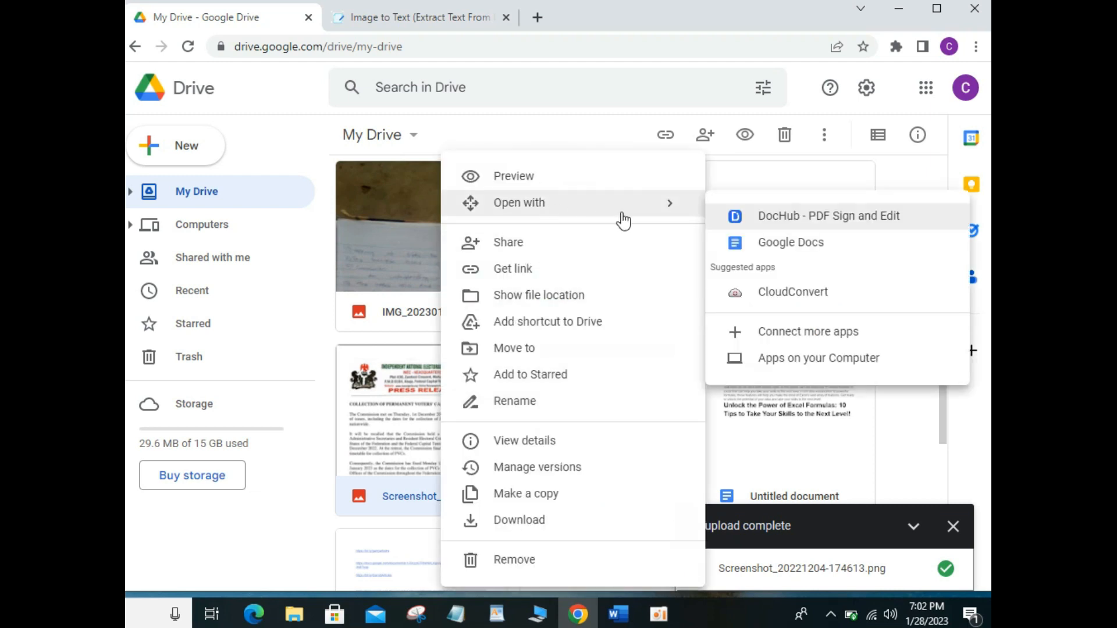
pyautogui.click(757, 244)
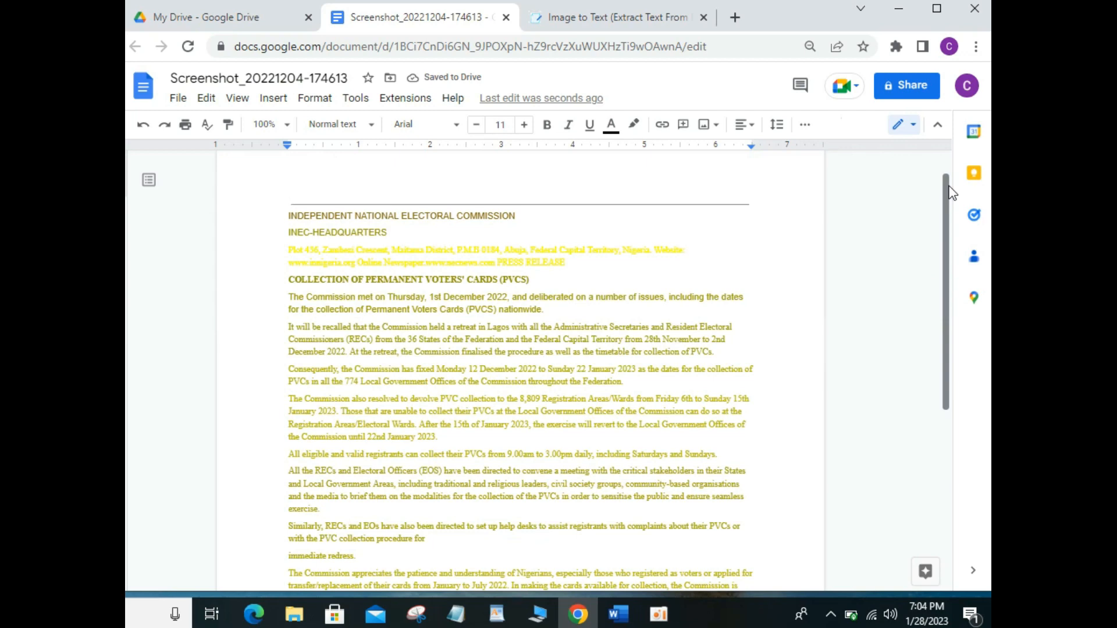
# Step: Delete the word NATIONAL from the heading line INDEPENDENT NATIONAL ELECTORAL COMMISSION
pyautogui.scroll(-1, 948, 198)
pyautogui.scroll(1, 948, 207)
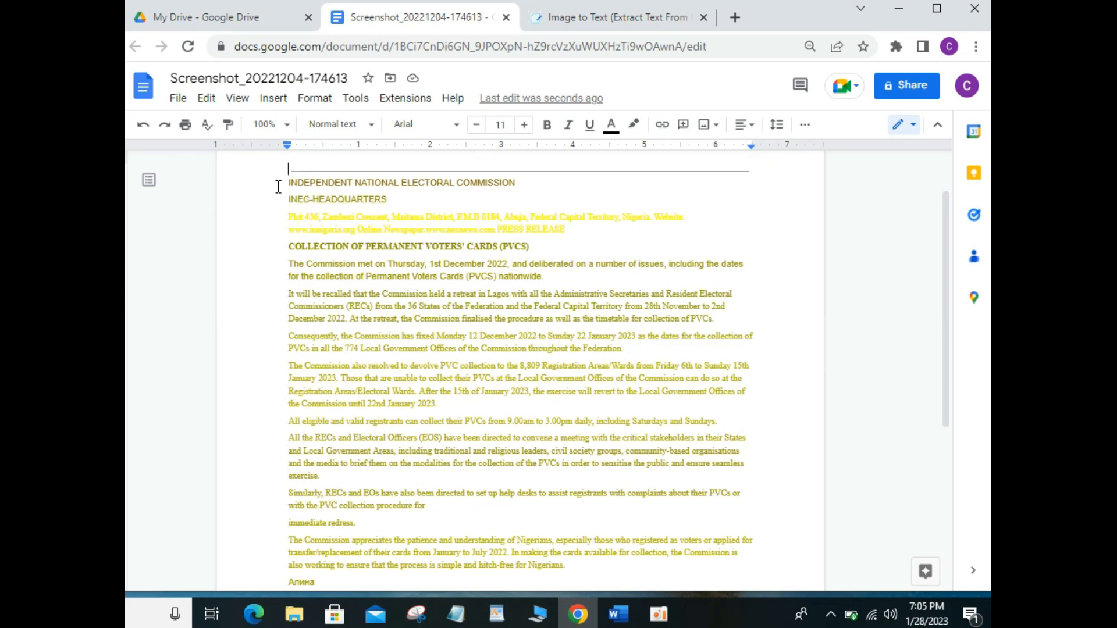
pyautogui.click(396, 183)
pyautogui.press('BackSpace')
pyautogui.press('BackSpace')
pyautogui.press('BackSpace')
pyautogui.press('BackSpace')
pyautogui.press('BackSpace')
pyautogui.press('BackSpace')
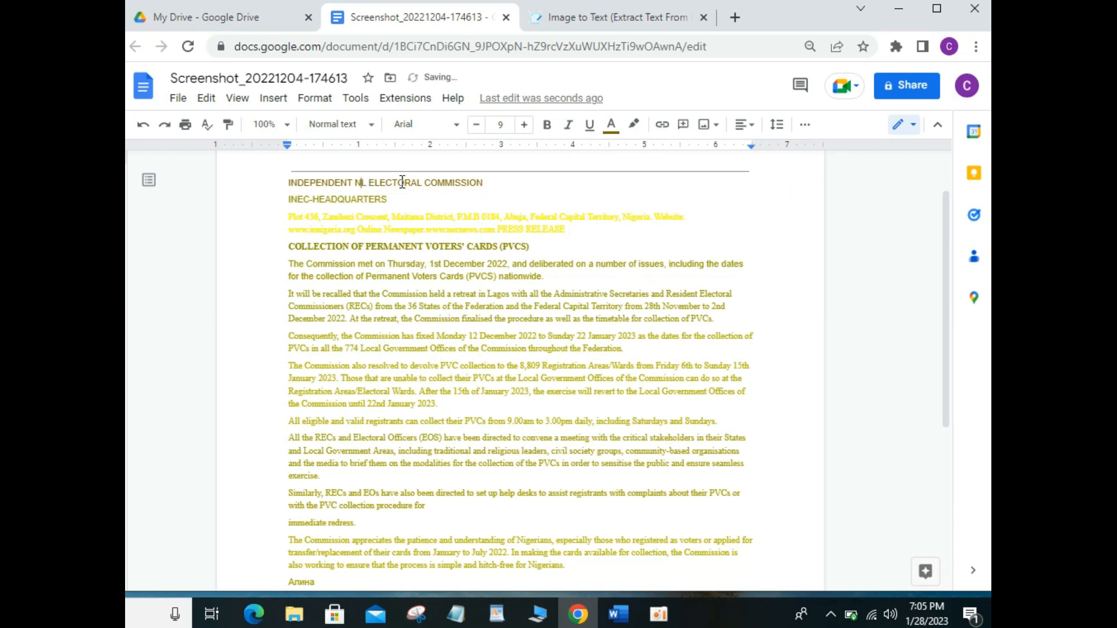
pyautogui.press('Right')
pyautogui.press('BackSpace')
pyautogui.press('BackSpace')
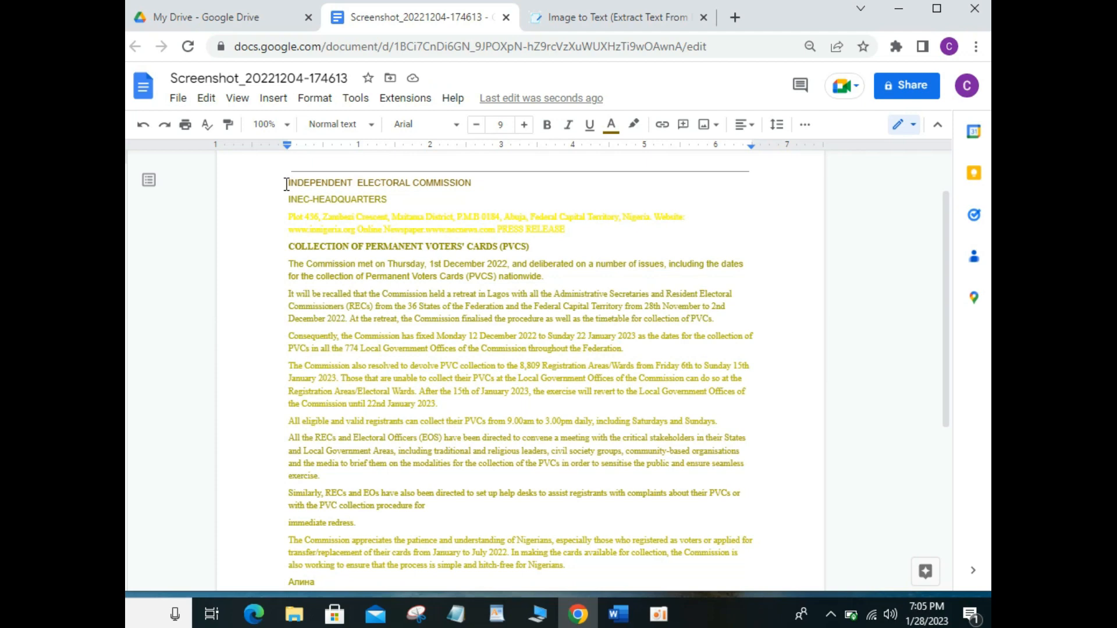
# Step: Select the extracted text and download the document in Microsoft Word (.docx) format
pyautogui.moveTo(286, 184); pyautogui.dragTo(570, 582)
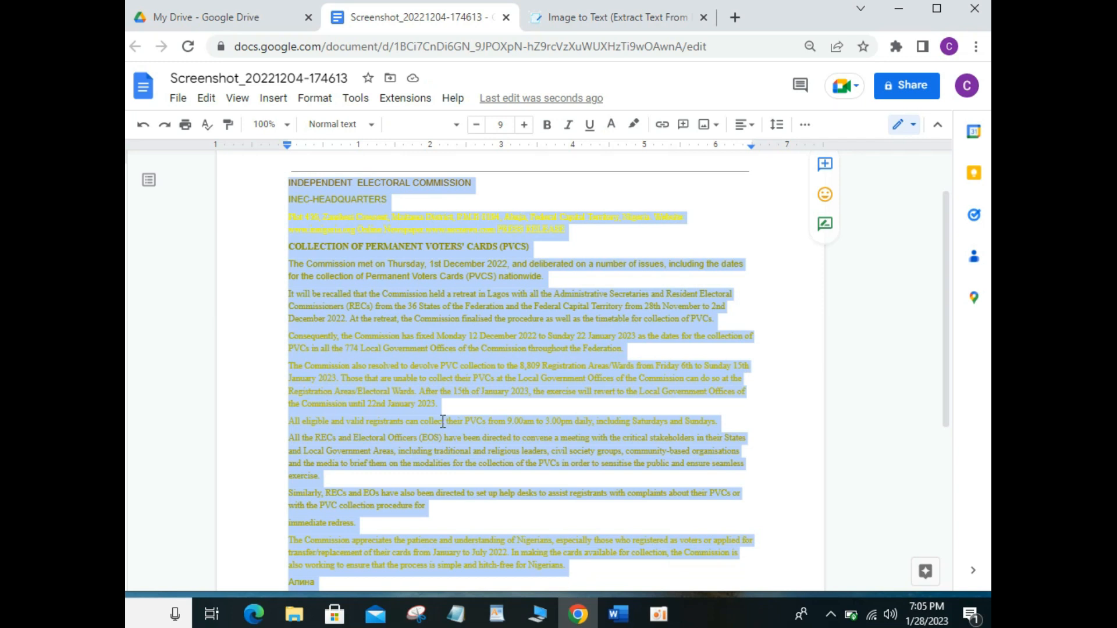
pyautogui.click(178, 100)
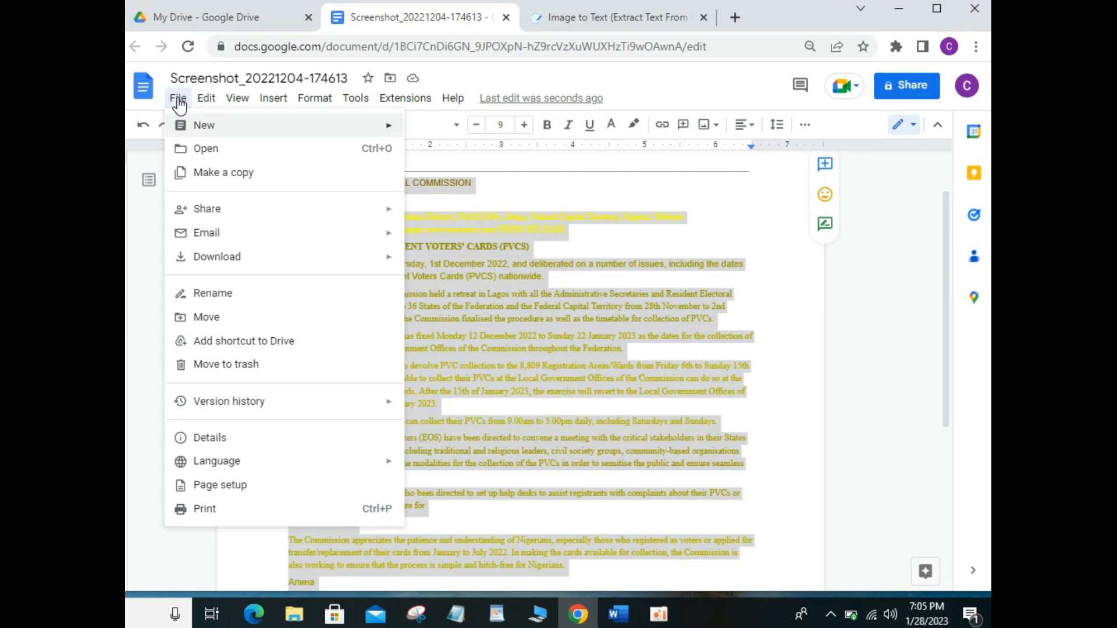
pyautogui.moveTo(231, 263)
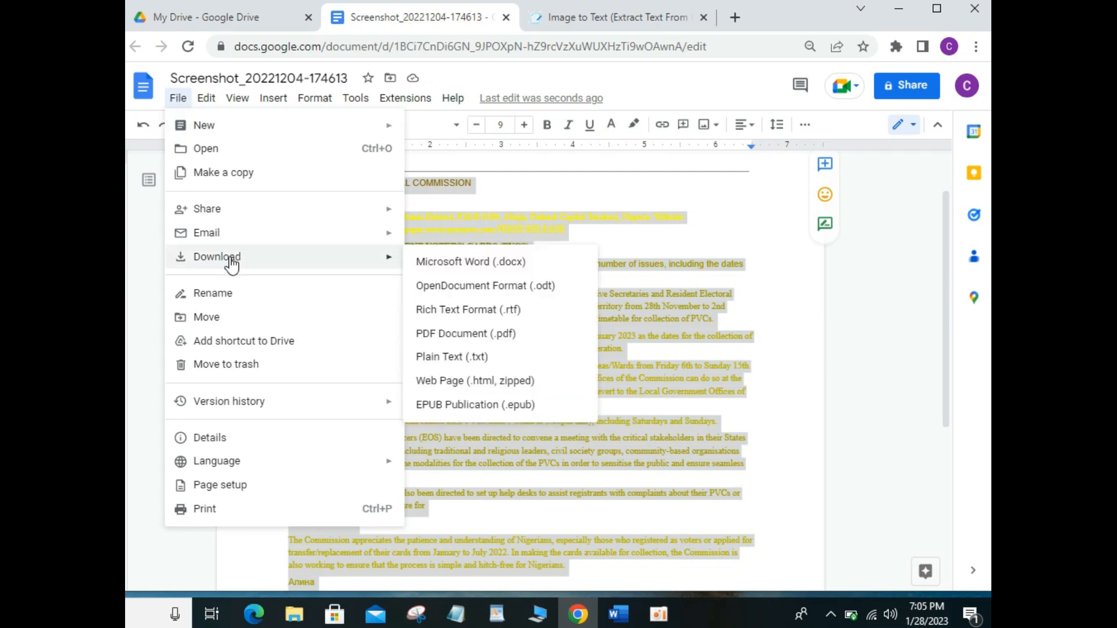
pyautogui.click(431, 263)
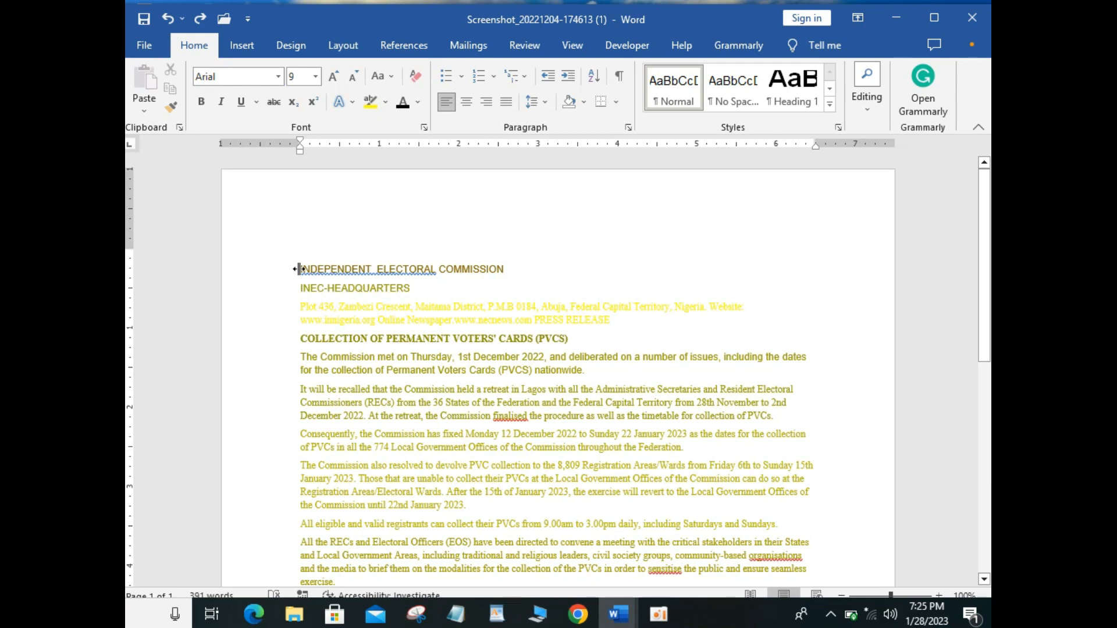
# Step: In the downloaded document in Word, insert NATIONAL before ELECTORAL in the heading line
pyautogui.click(377, 268)
pyautogui.write('NATIO')
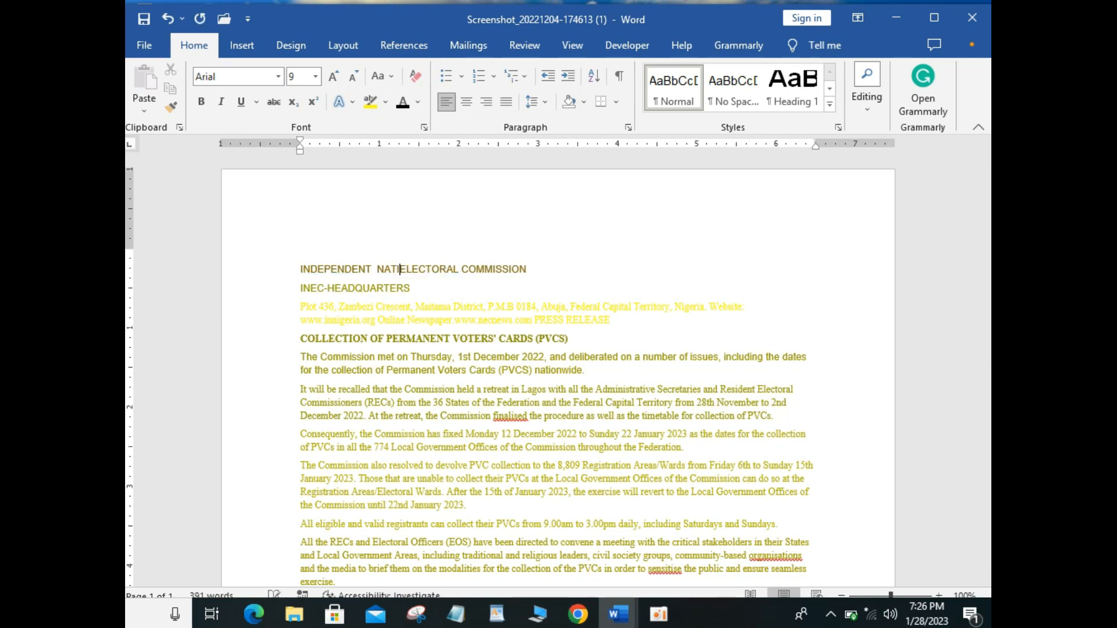
pyautogui.write('NAL')
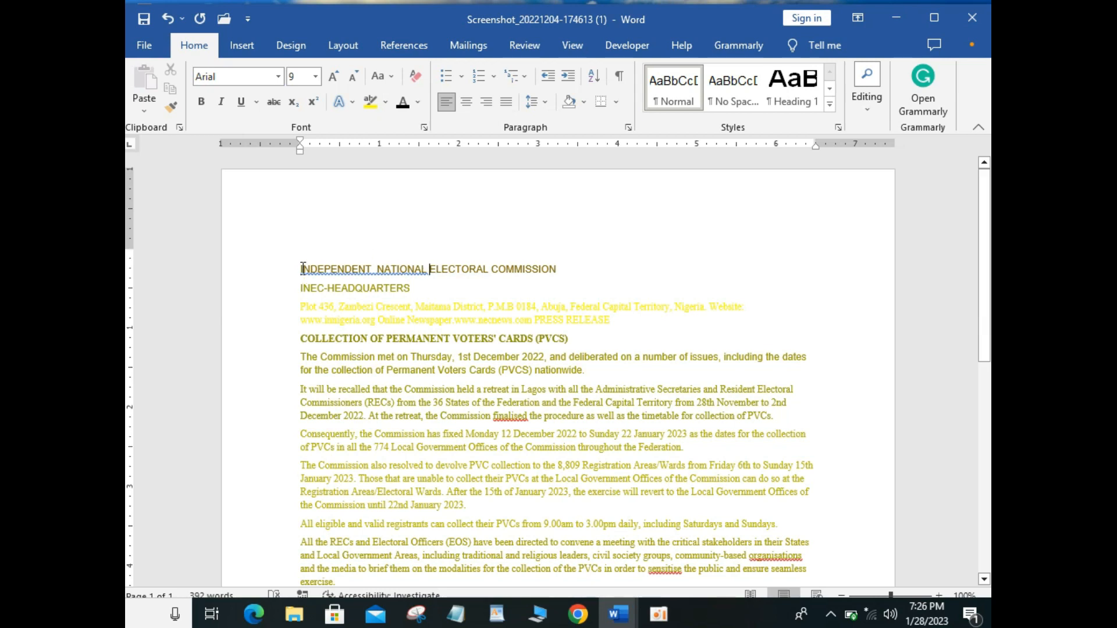
# Step: Set the font size of the heading INDEPENDENT NATIONAL ELECTORAL COMMISSION to 20
pyautogui.click(302, 269)
pyautogui.moveTo(302, 268); pyautogui.dragTo(562, 274)
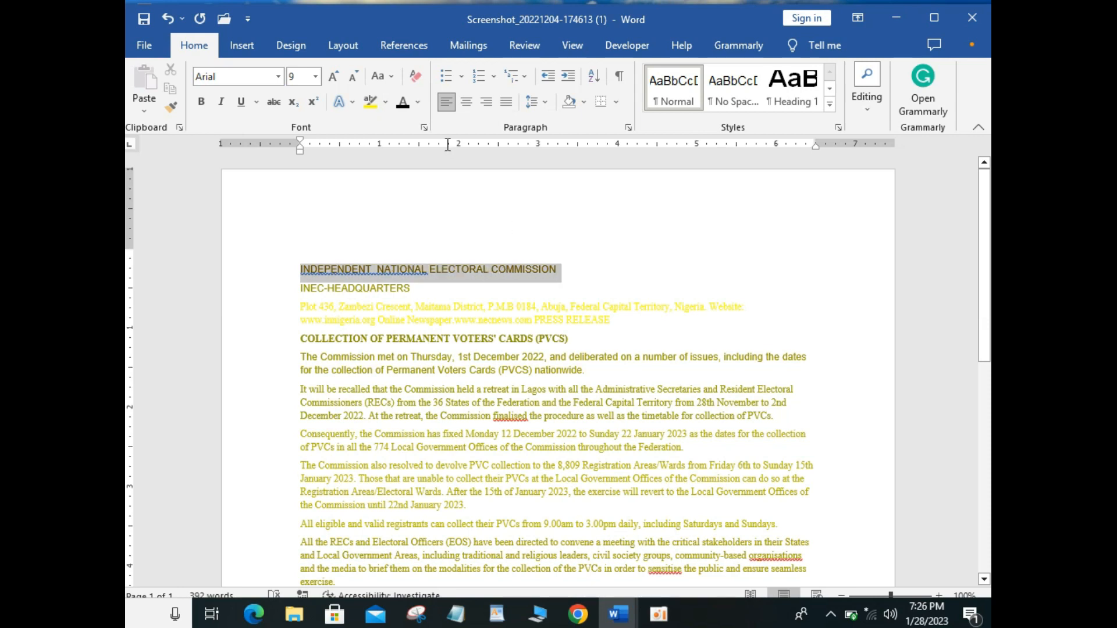
pyautogui.click(316, 78)
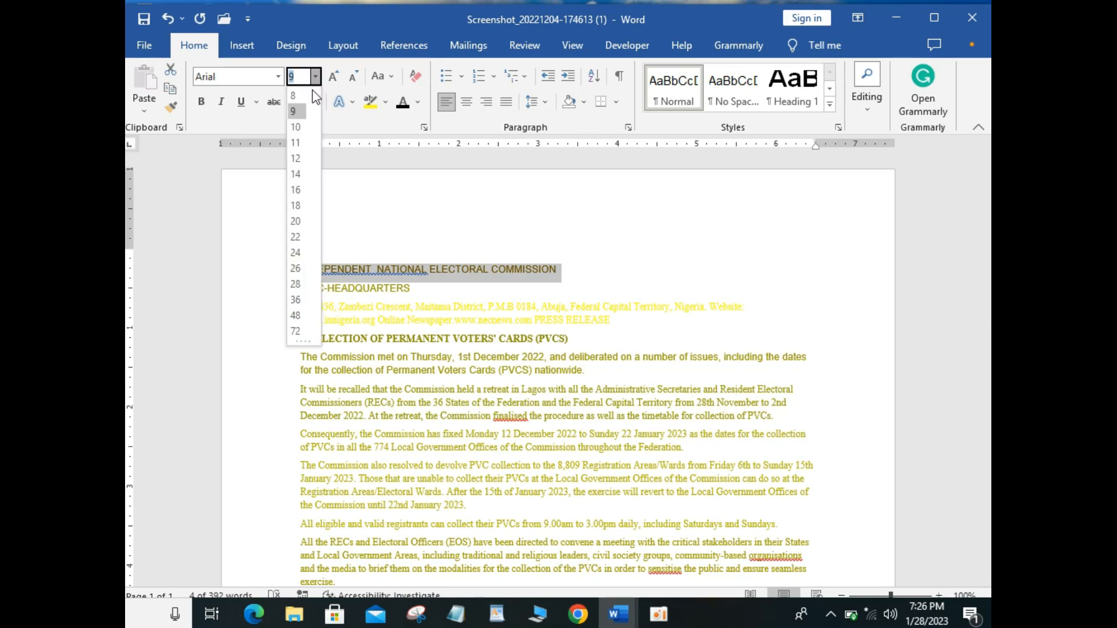
pyautogui.write('20')
pyautogui.press('Return')
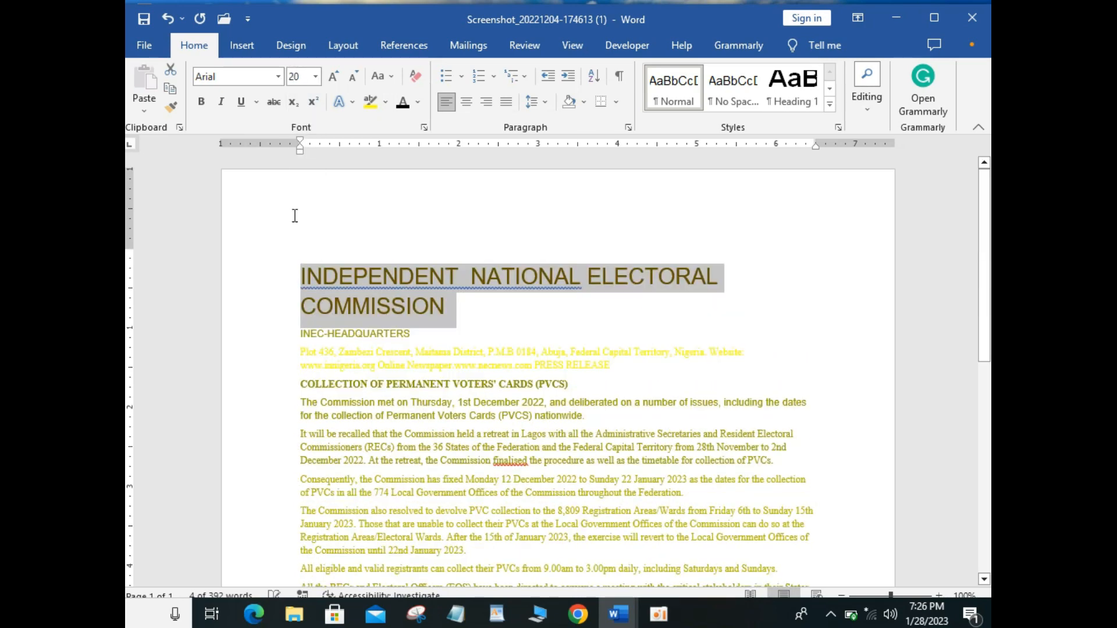
# Step: Change the font color of all the document's text to the black theme color
pyautogui.click(368, 402)
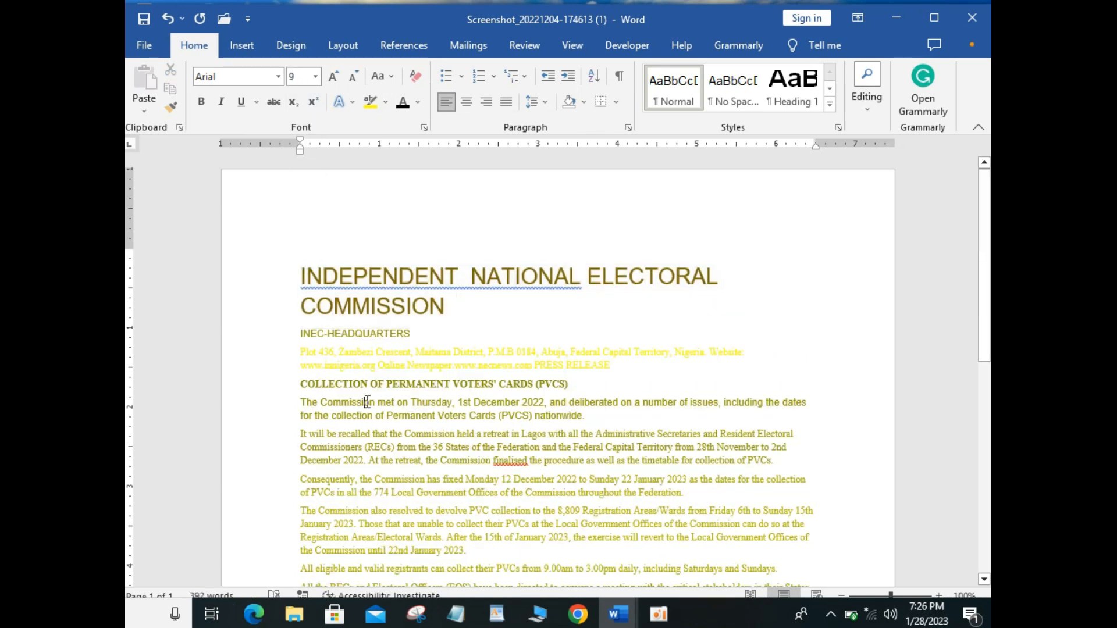
pyautogui.hotkey('ctrl', 'a')
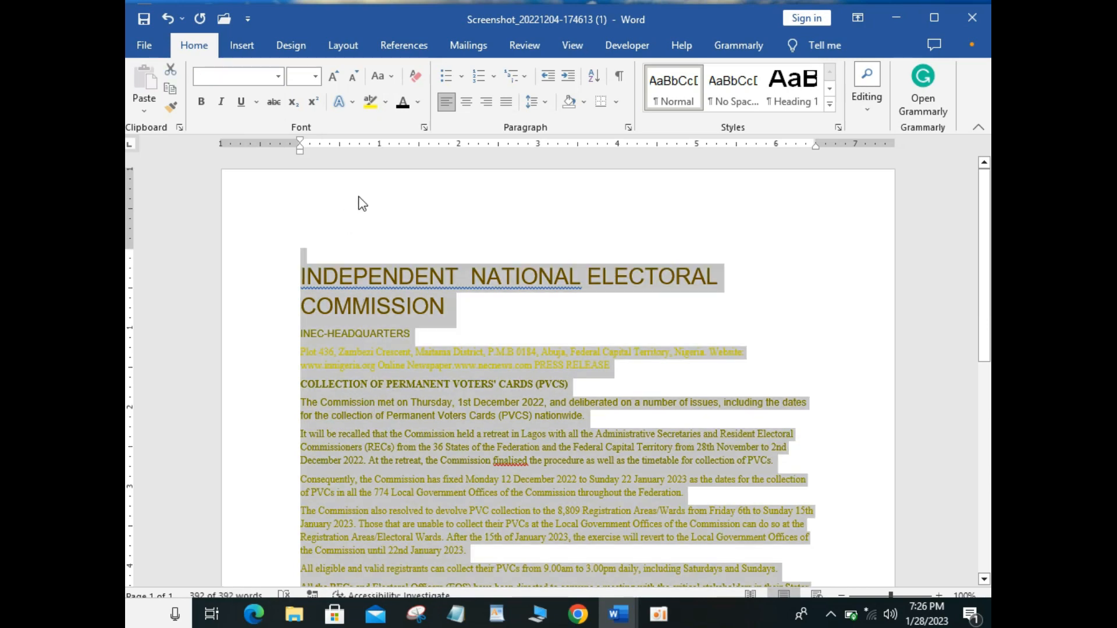
pyautogui.click(419, 100)
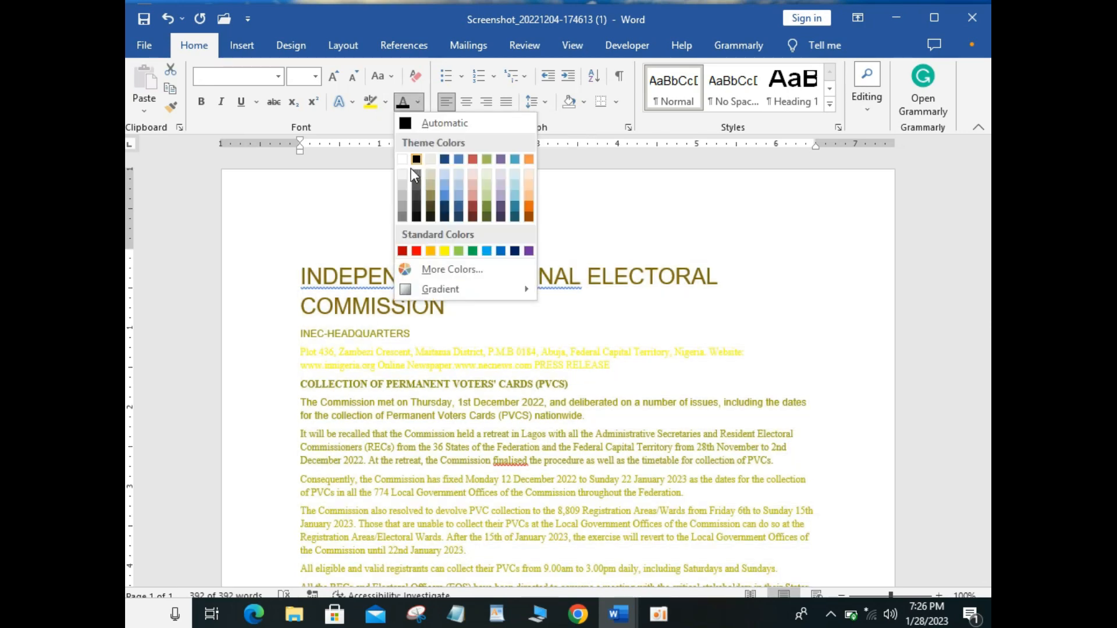
pyautogui.click(417, 160)
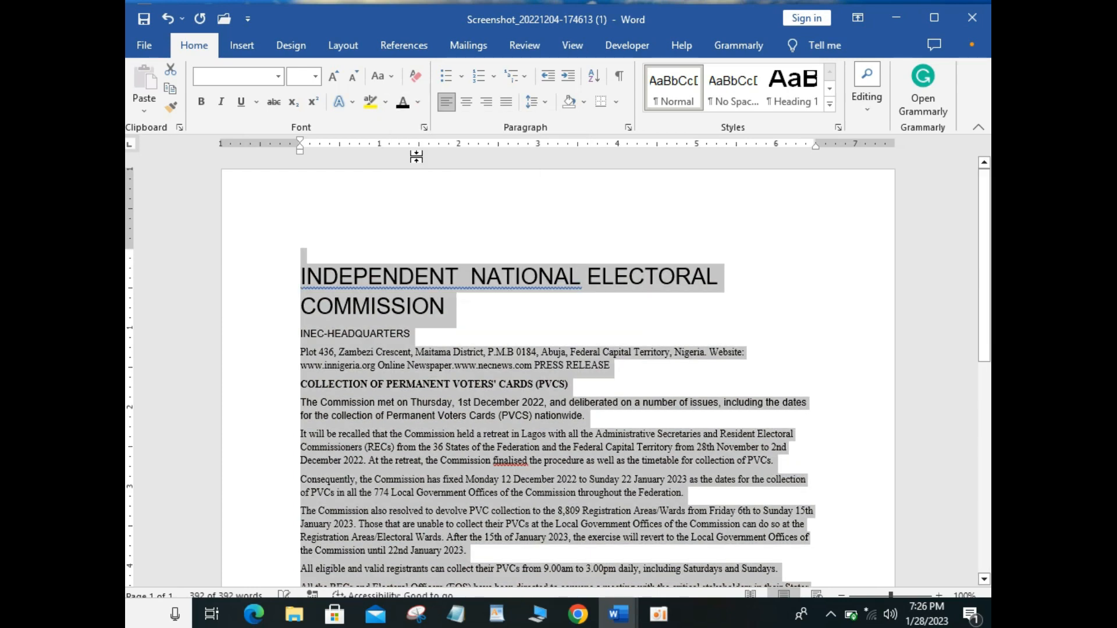
pyautogui.click(758, 325)
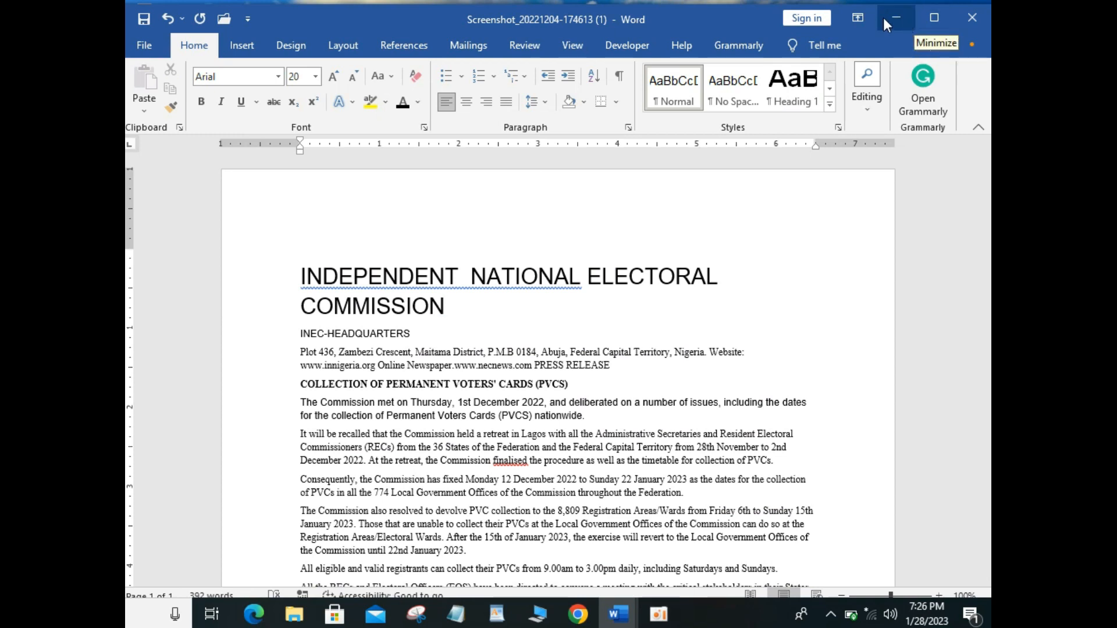
# Step: Choose USB Drive (G:) as the location for a copy, view the available file types and close the dialog without saving
pyautogui.click(158, 47)
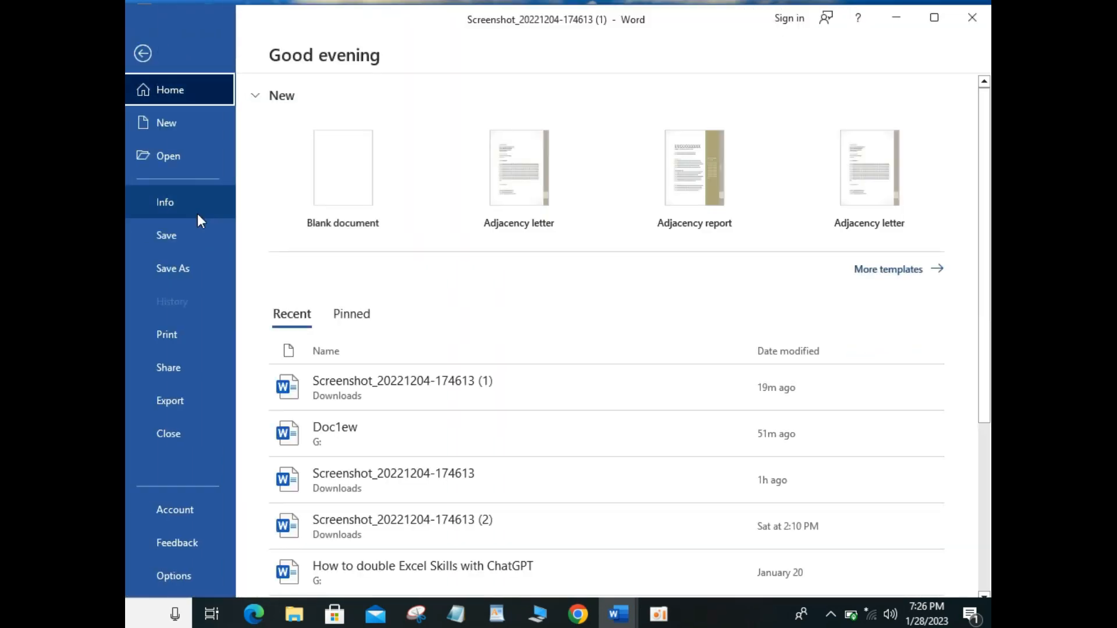
pyautogui.click(198, 265)
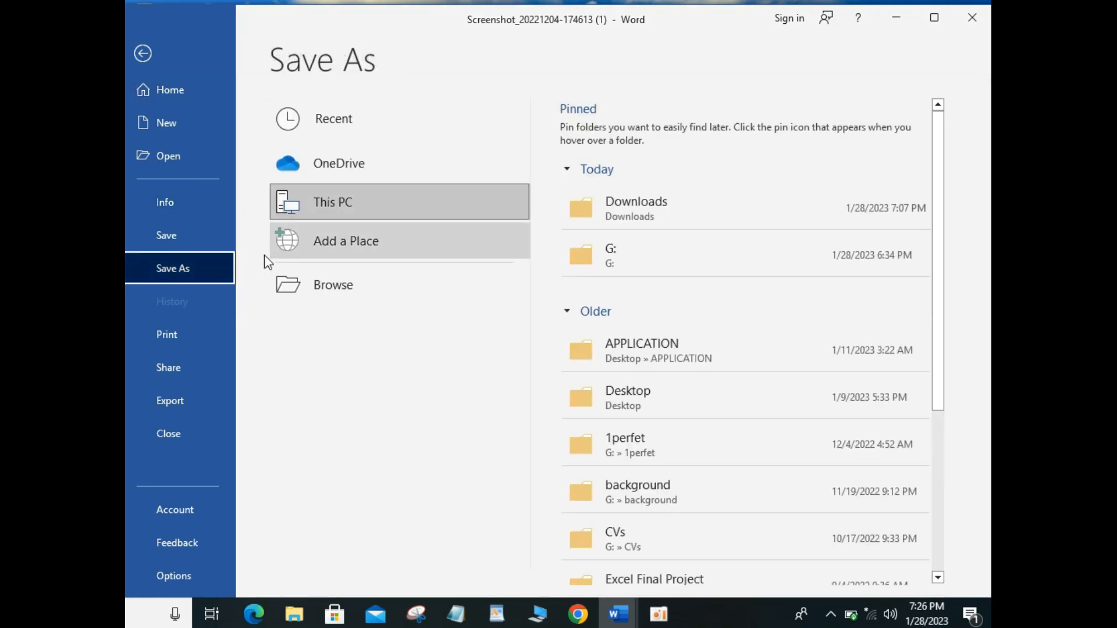
pyautogui.click(309, 279)
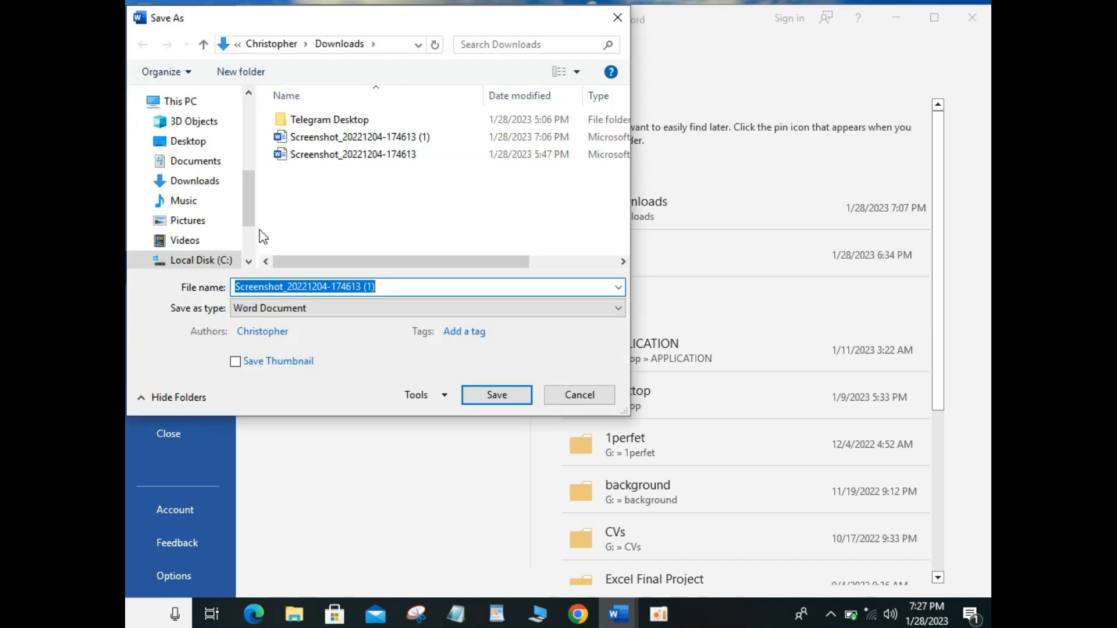
pyautogui.click(248, 263)
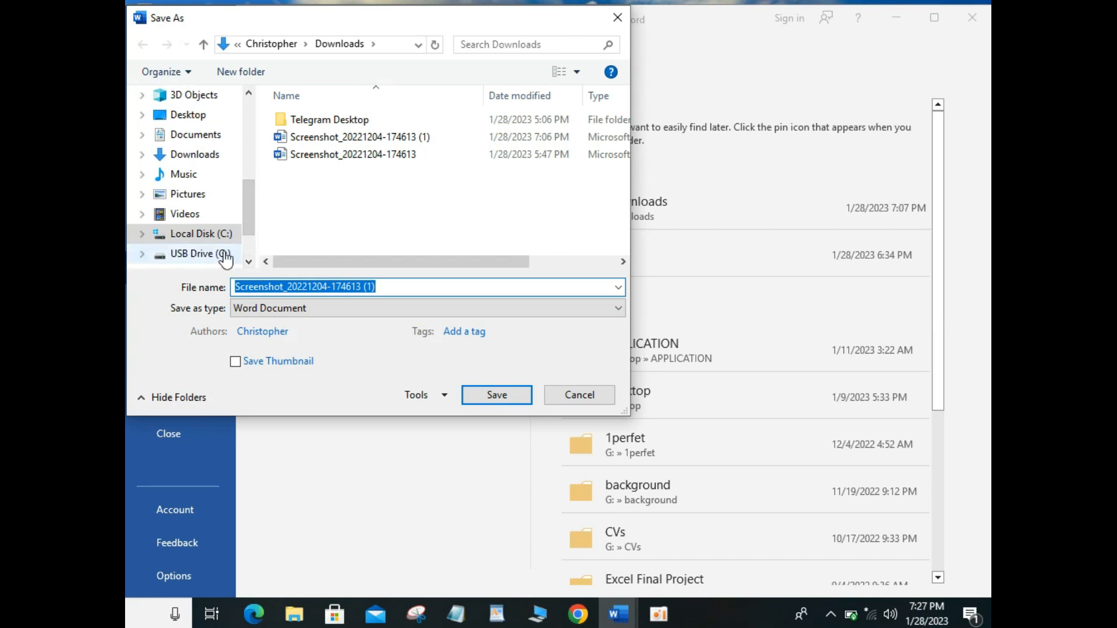
pyautogui.click(225, 260)
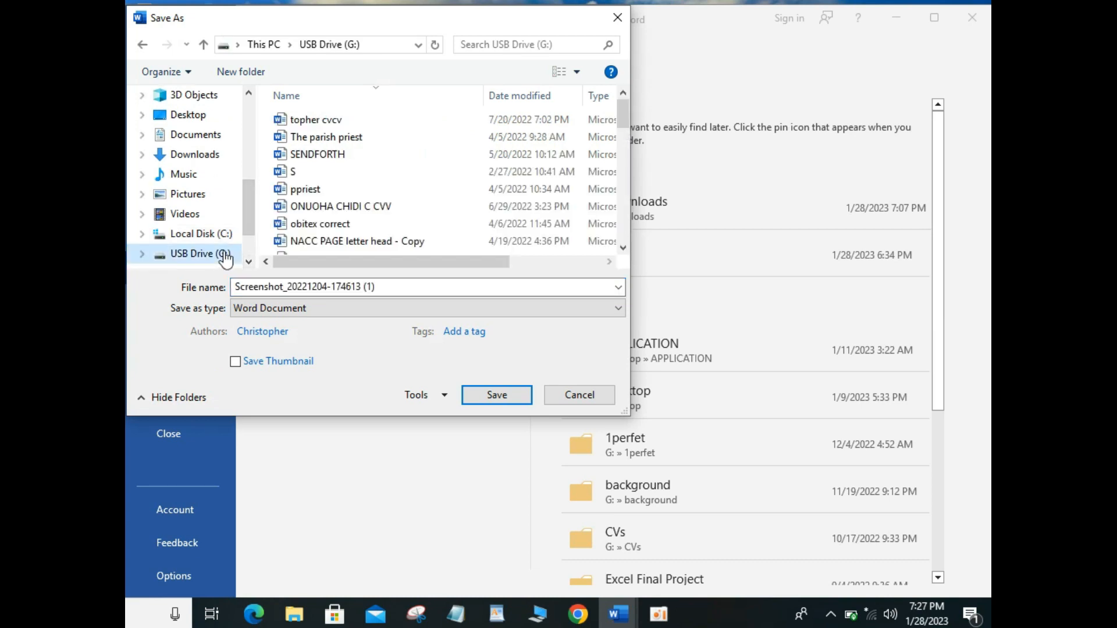
pyautogui.click(622, 312)
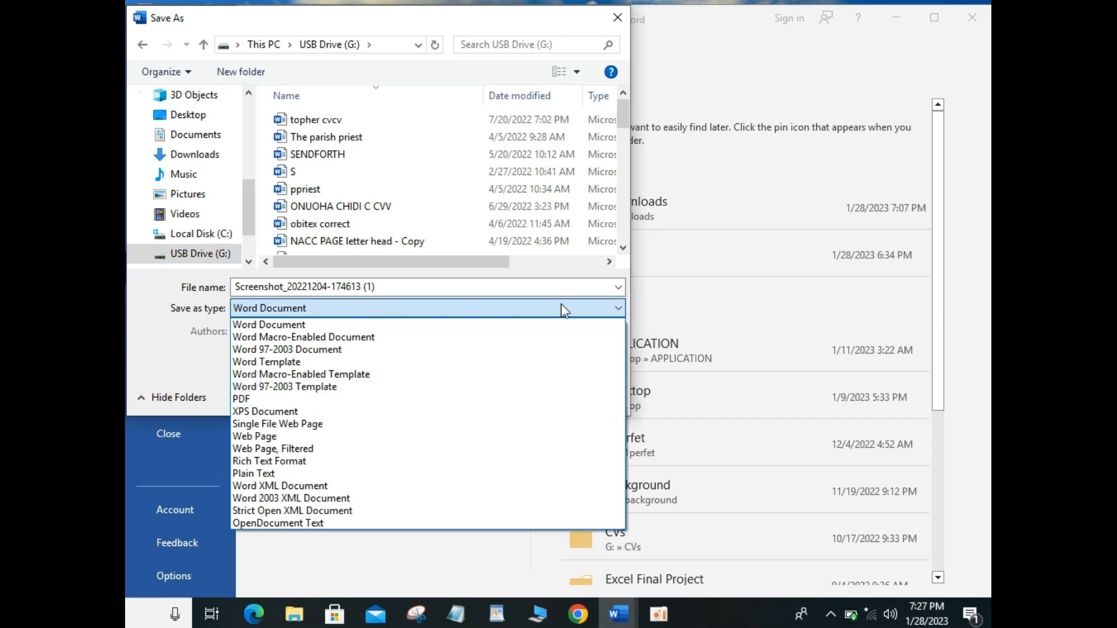
pyautogui.click(626, 26)
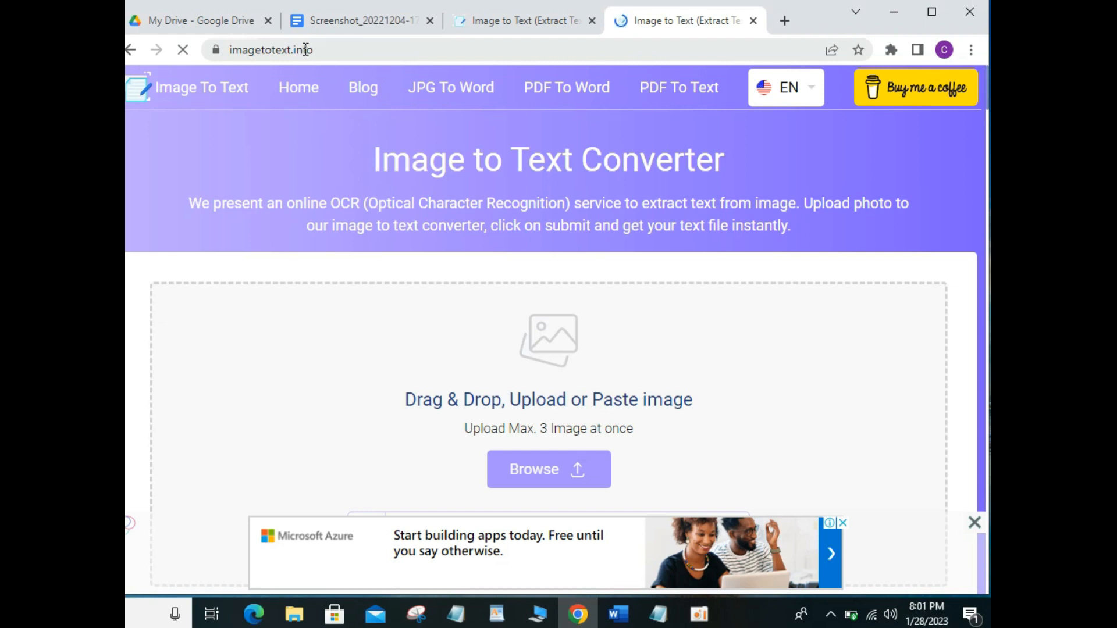
pyautogui.click(308, 49)
pyautogui.press('End')
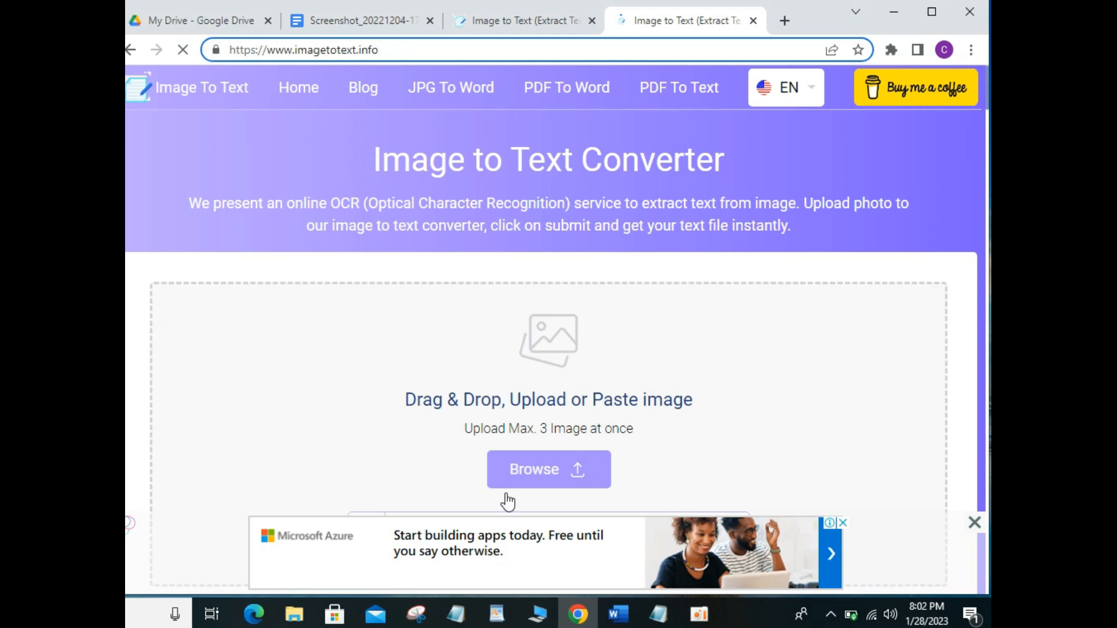
pyautogui.click(540, 473)
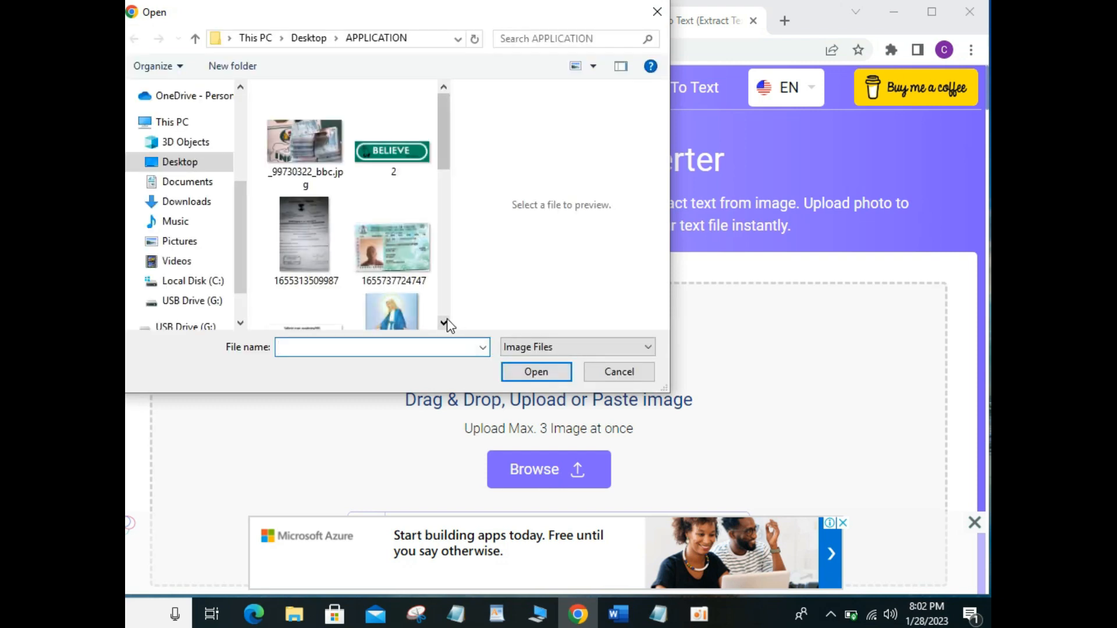
pyautogui.click(444, 323)
pyautogui.click(444, 323)
pyautogui.click(444, 322)
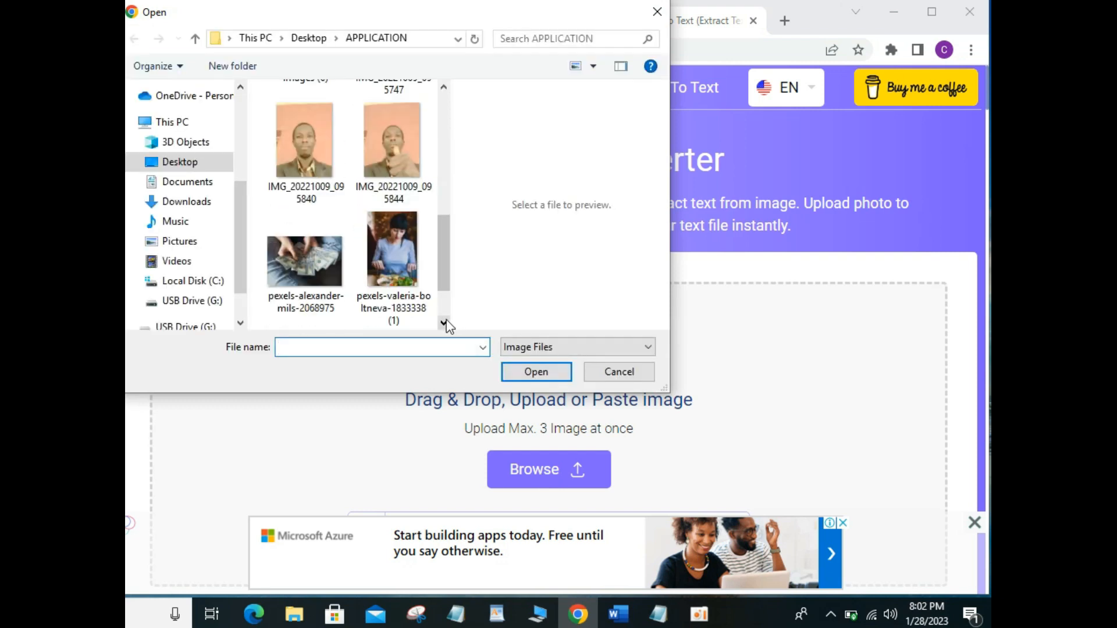
pyautogui.click(444, 323)
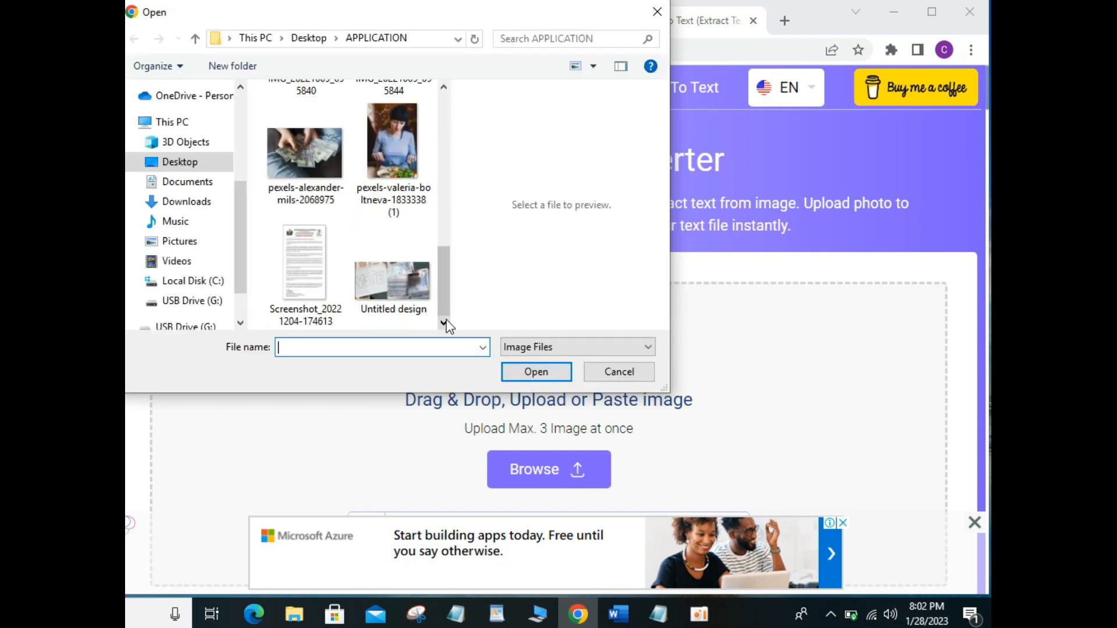
pyautogui.click(296, 241)
pyautogui.click(526, 374)
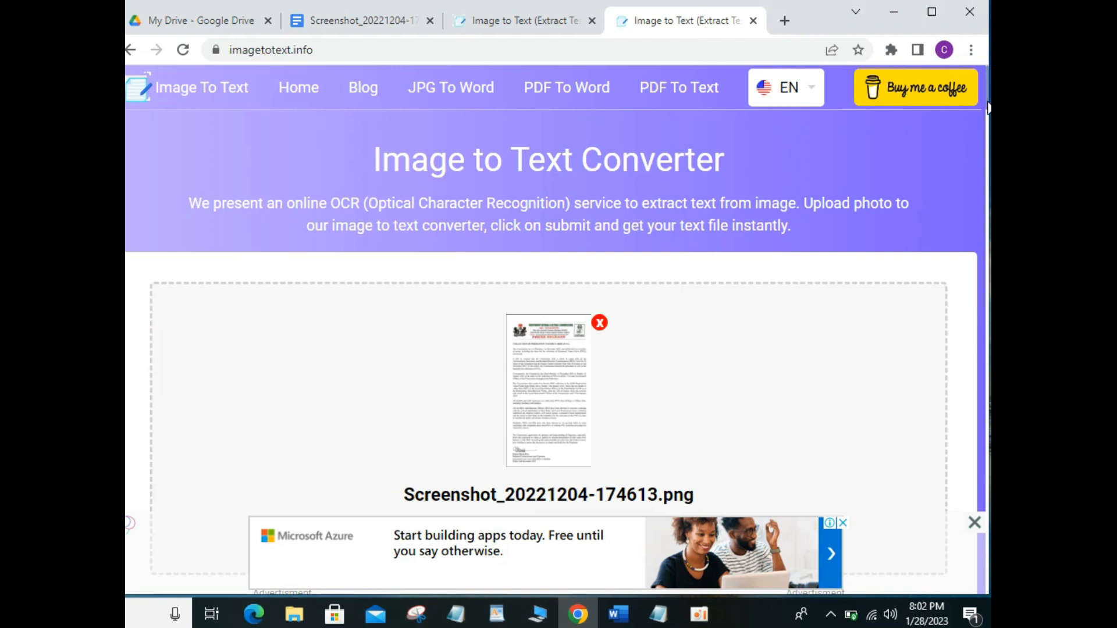
# Step: Submit the uploaded screenshot for text extraction and view the extracted text
pyautogui.scroll(-3, 988, 108)
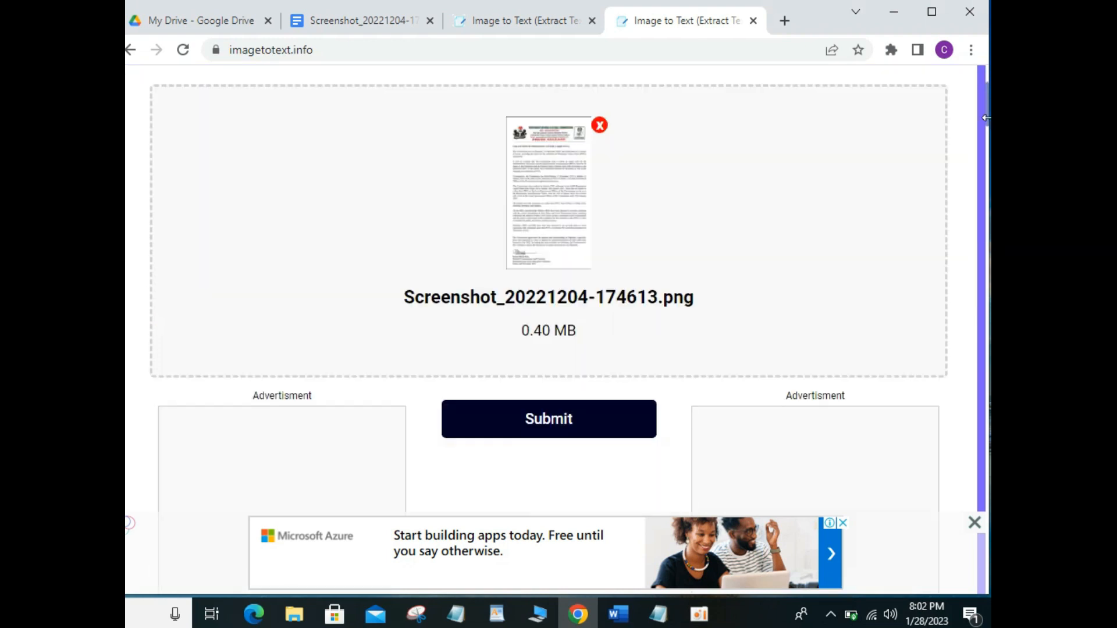
pyautogui.click(547, 416)
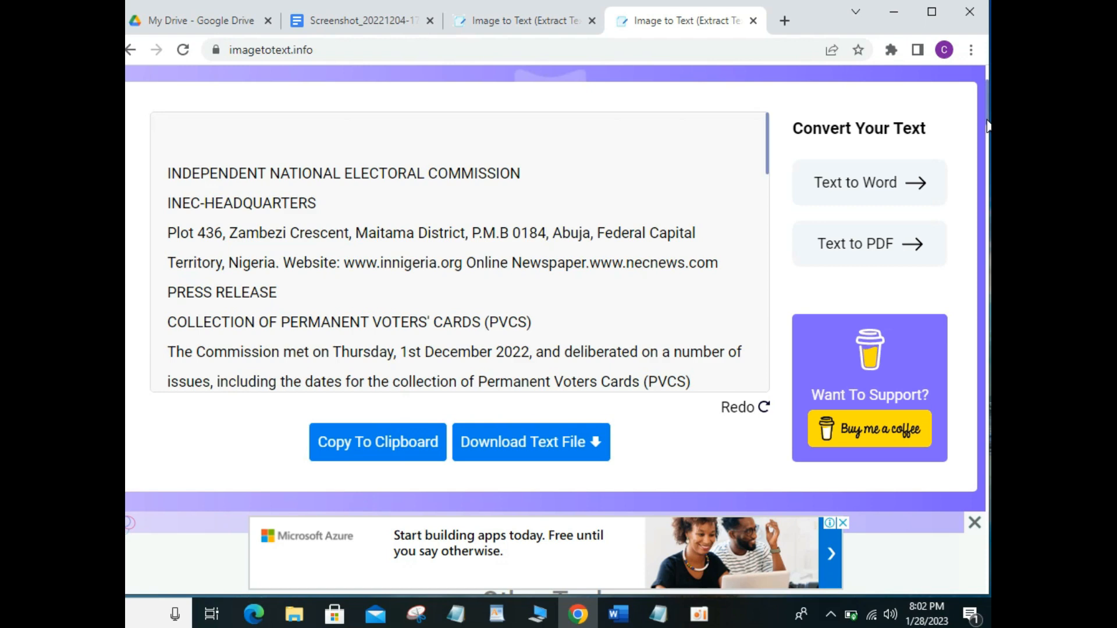
pyautogui.scroll(2, 987, 125)
pyautogui.scroll(-2, 987, 123)
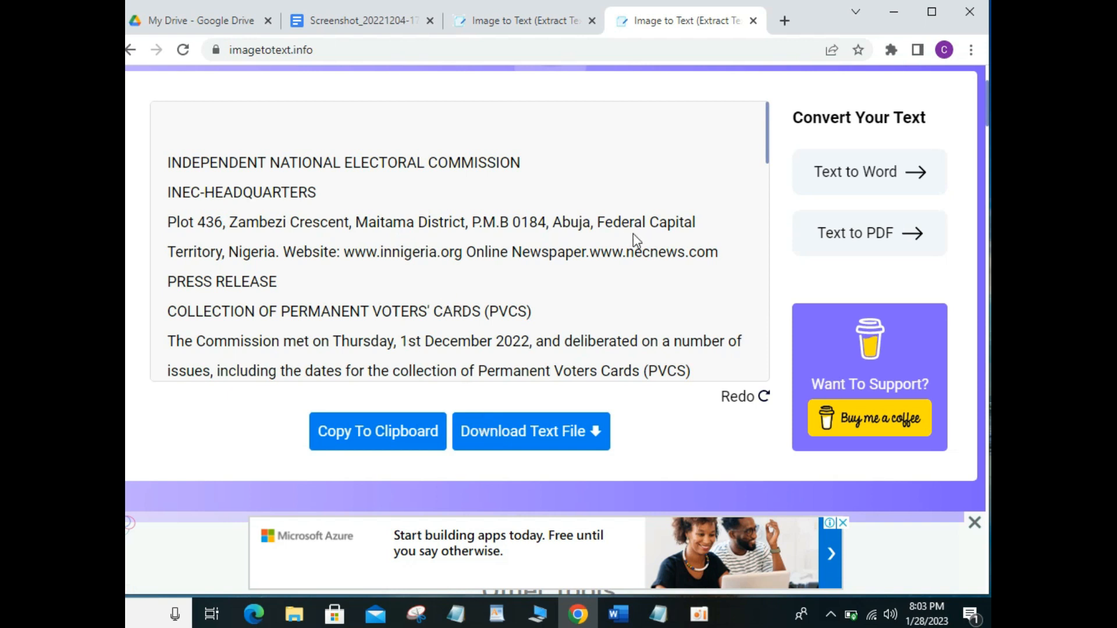
# Step: Send the extracted text to the Text to Word converter, select all of it in the editor and switch to Word
pyautogui.click(852, 181)
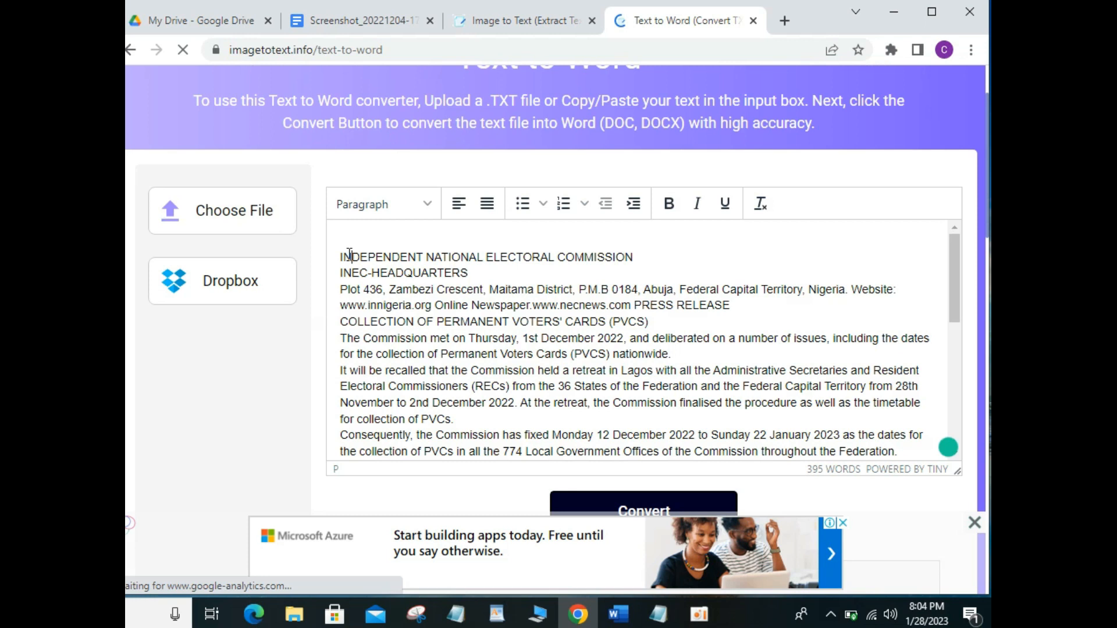
pyautogui.hotkey('ctrl', 'a')
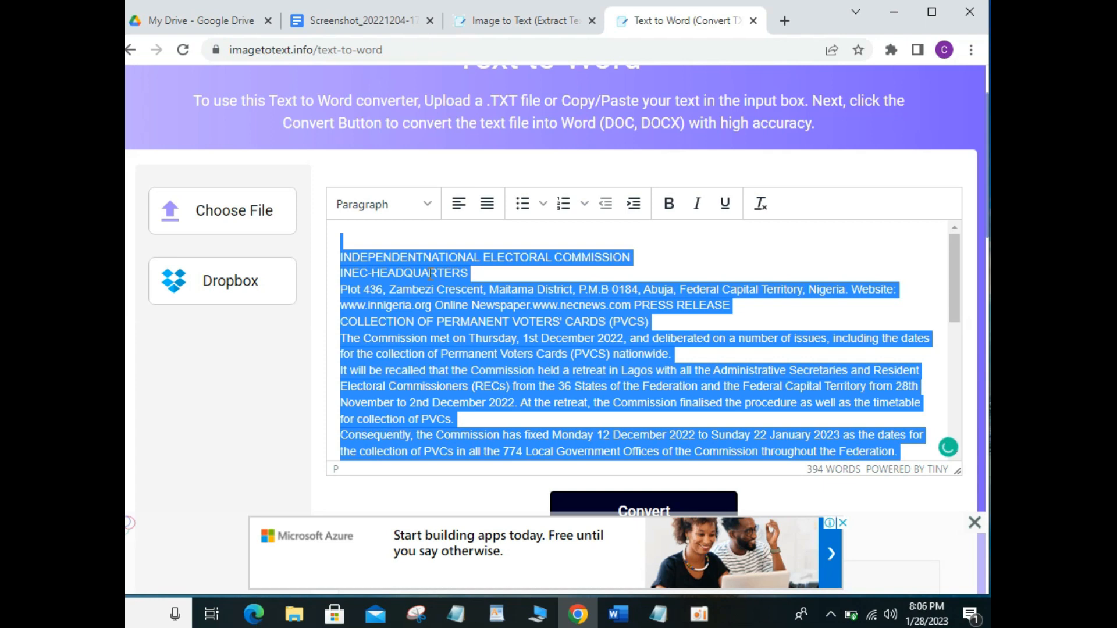
pyautogui.hotkey('alt', 'Tab')
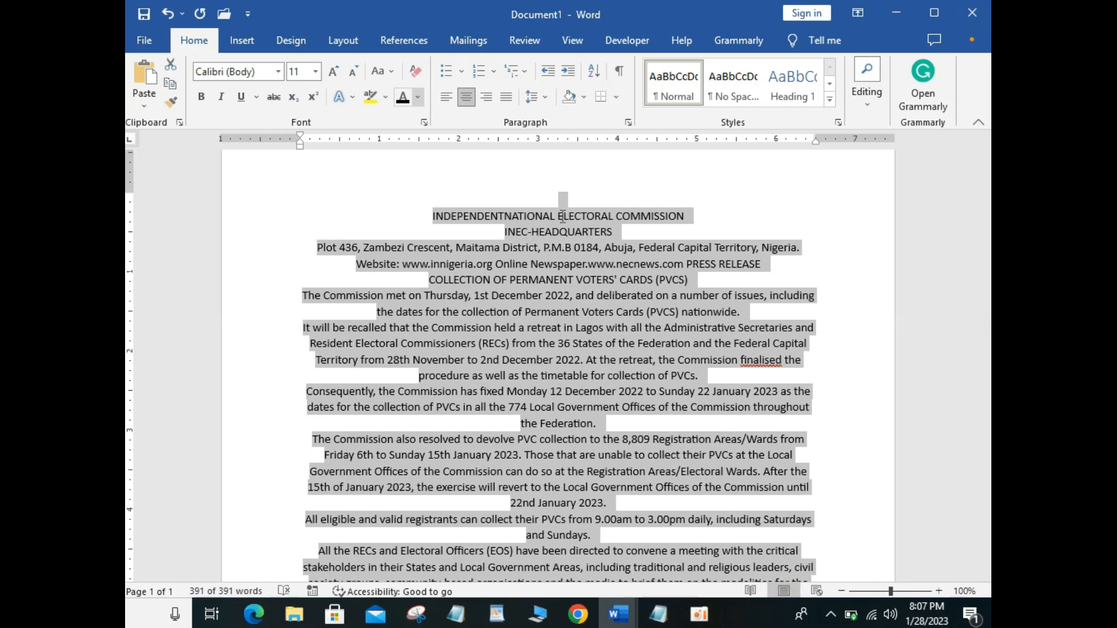
# Step: Undo the centre alignment of the text in Document1 and open the file commands
pyautogui.hotkey('ctrl', 'z')
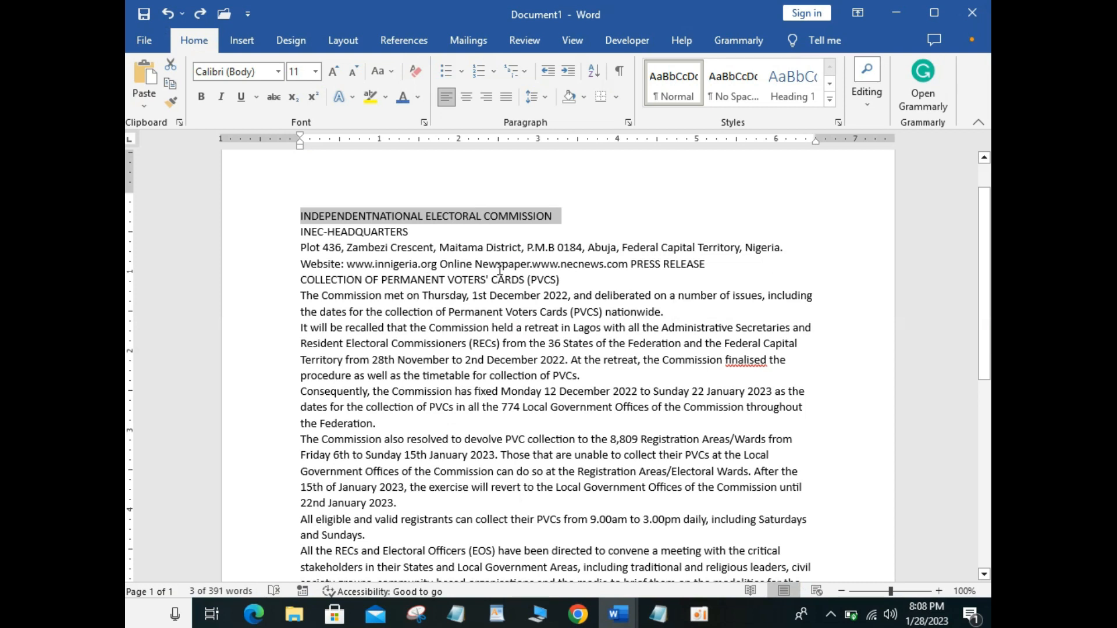
pyautogui.click(146, 36)
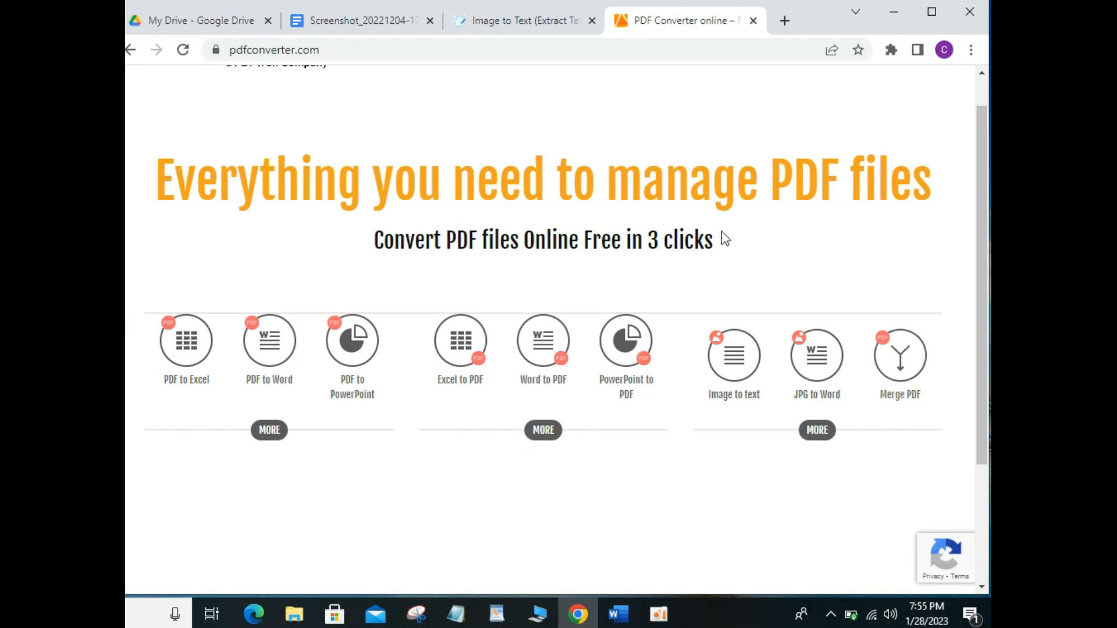
# Step: Switch to pdfconverter.com in Chrome, show its full web address and open the Image to text converter
pyautogui.click(292, 50)
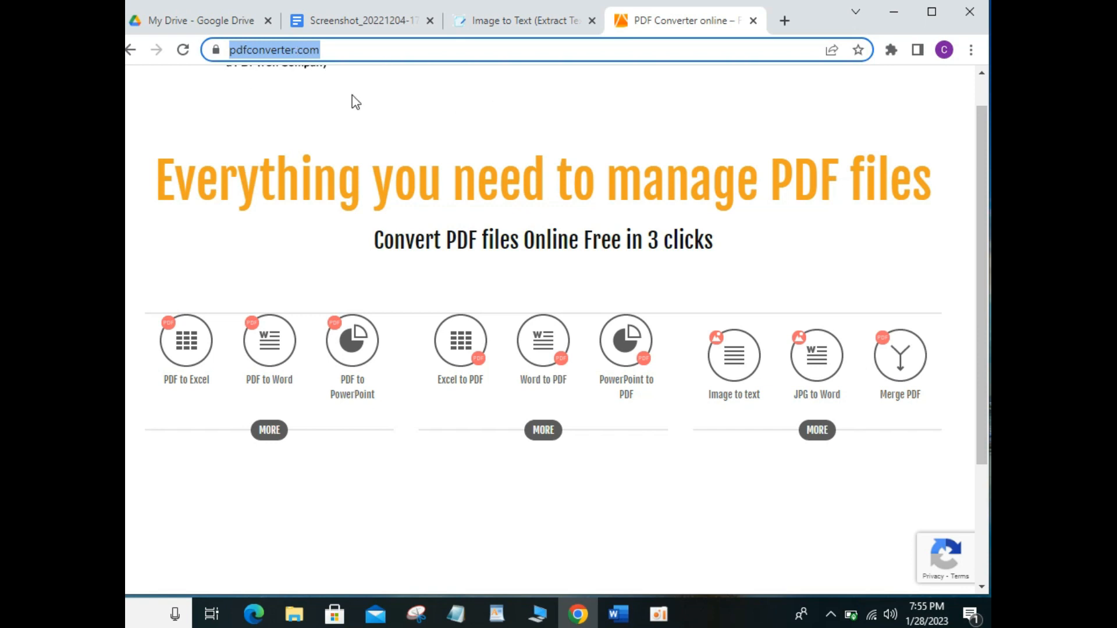
pyautogui.click(343, 51)
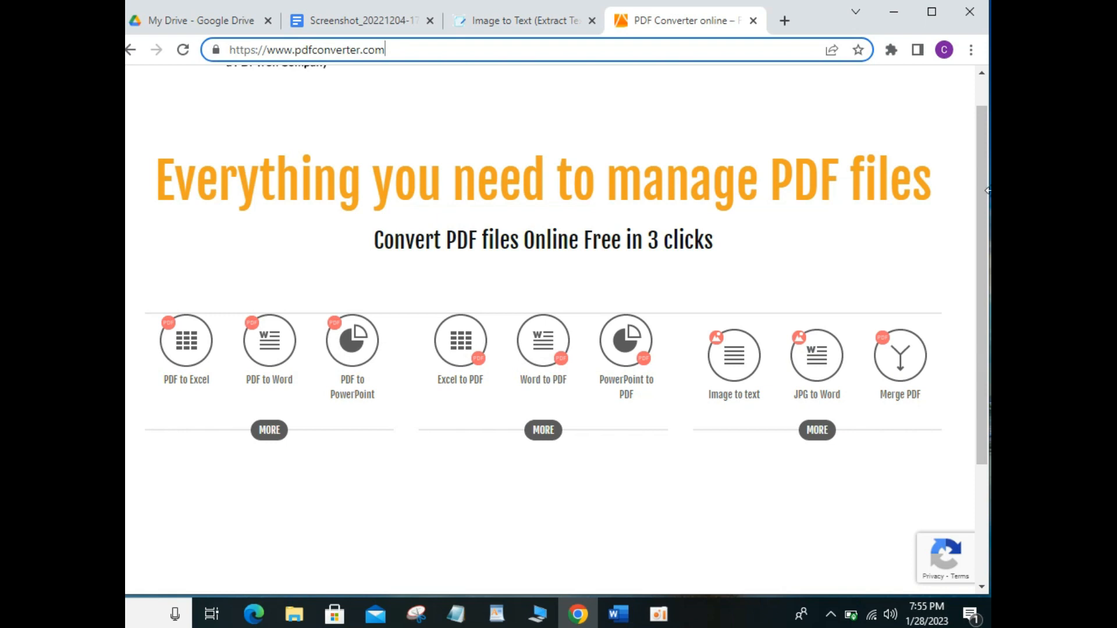
pyautogui.moveTo(982, 204); pyautogui.dragTo(987, 259)
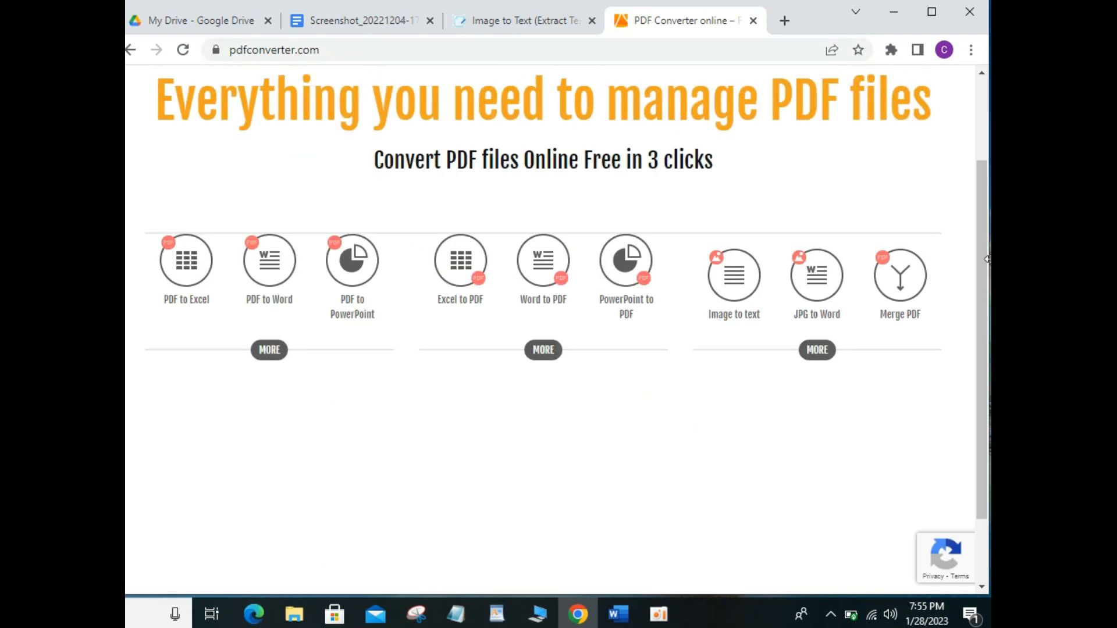
pyautogui.click(756, 289)
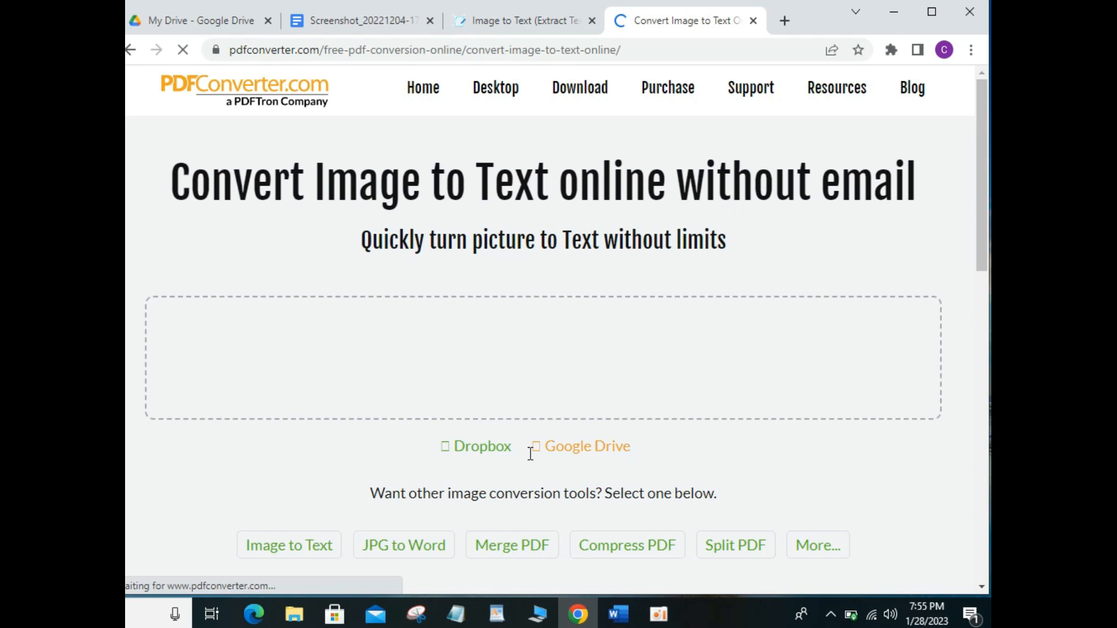
pyautogui.click(445, 328)
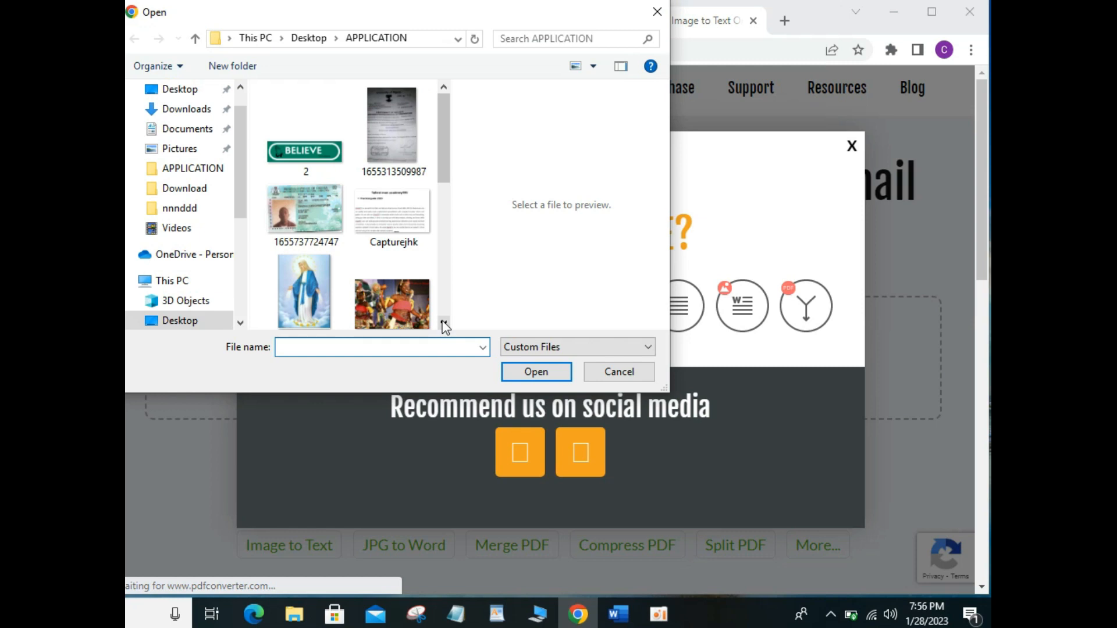
pyautogui.scroll(-5, 445, 326)
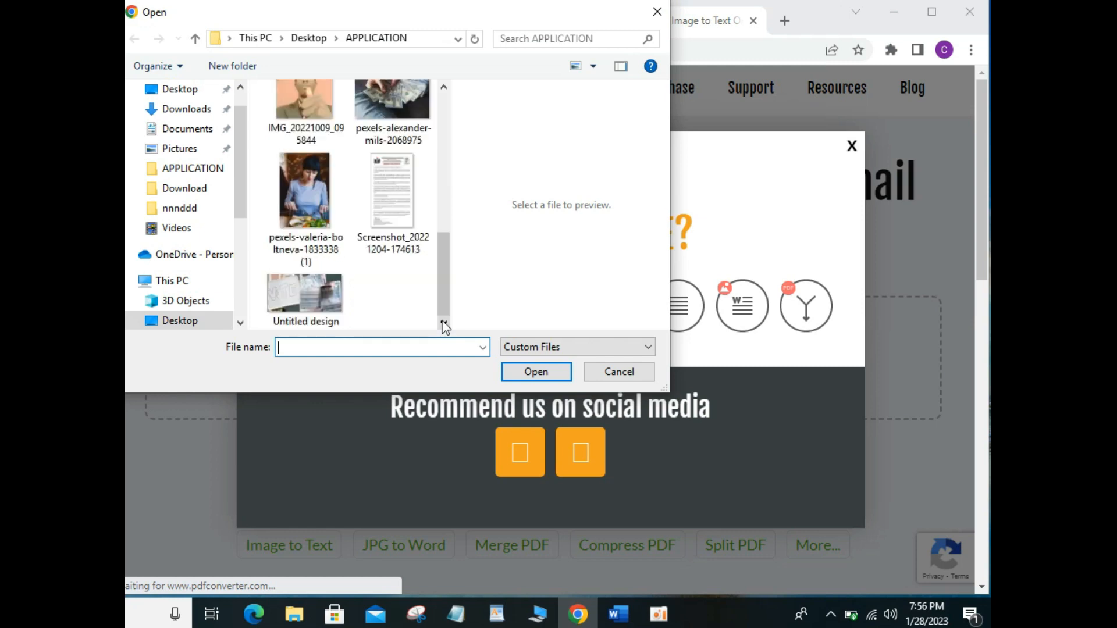
pyautogui.click(392, 200)
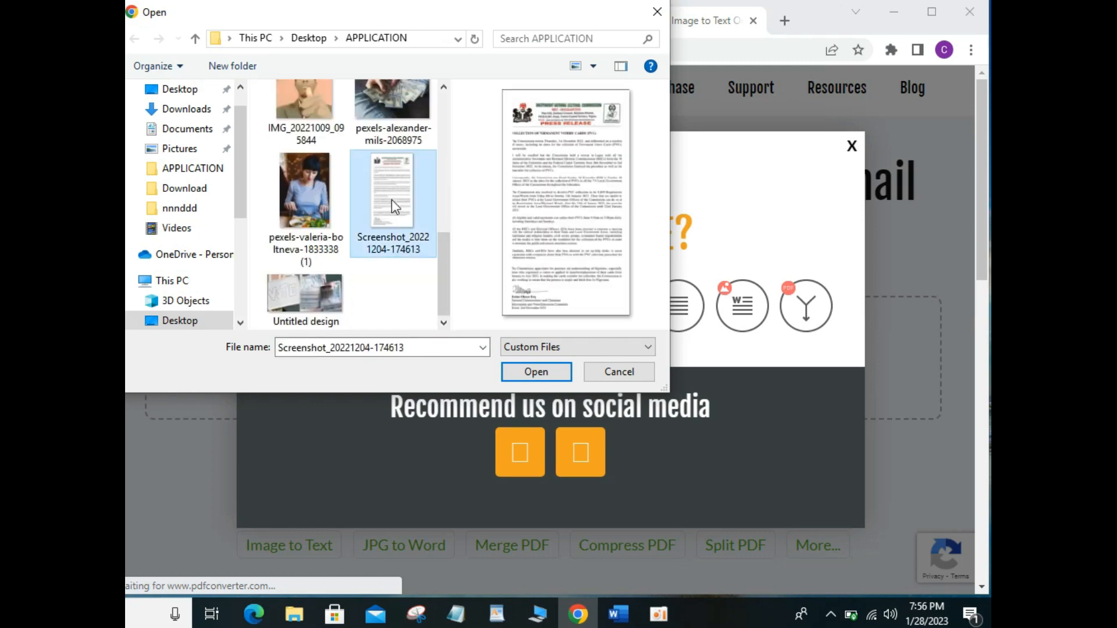
pyautogui.click(550, 372)
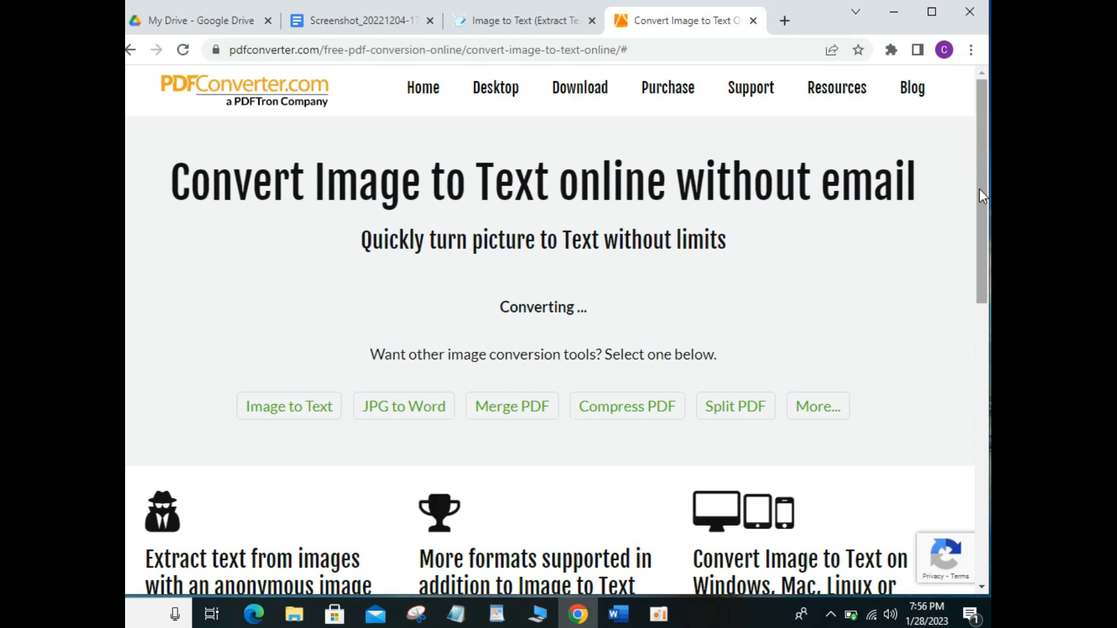
# Step: Dismiss the promotional pop-up, download the converted text file and open the options for the downloaded file
pyautogui.moveTo(980, 189); pyautogui.dragTo(982, 208)
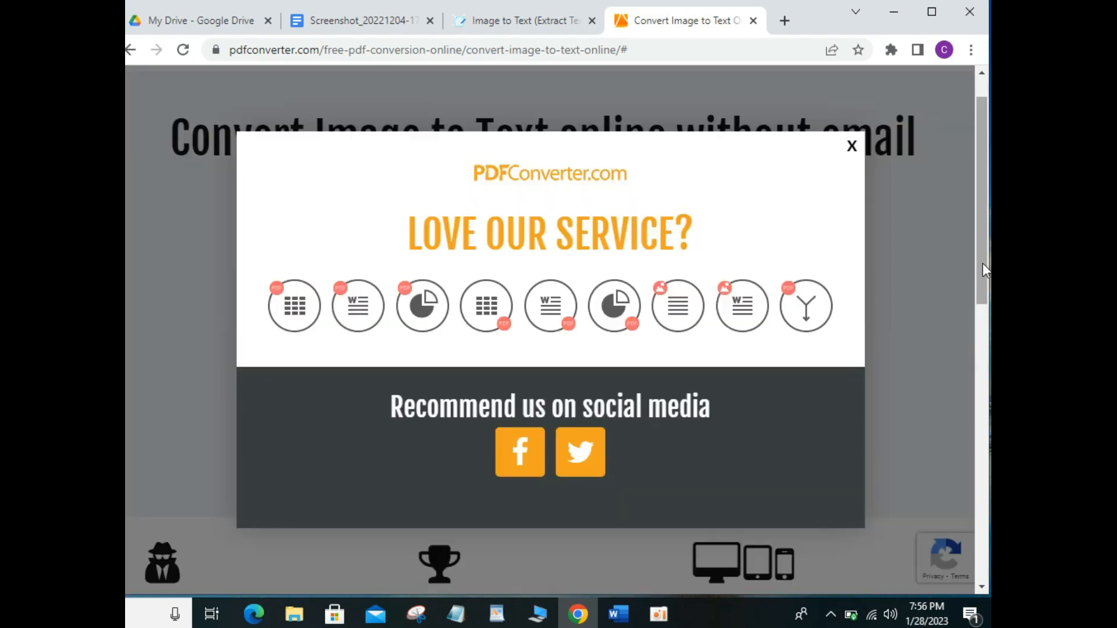
pyautogui.click(853, 156)
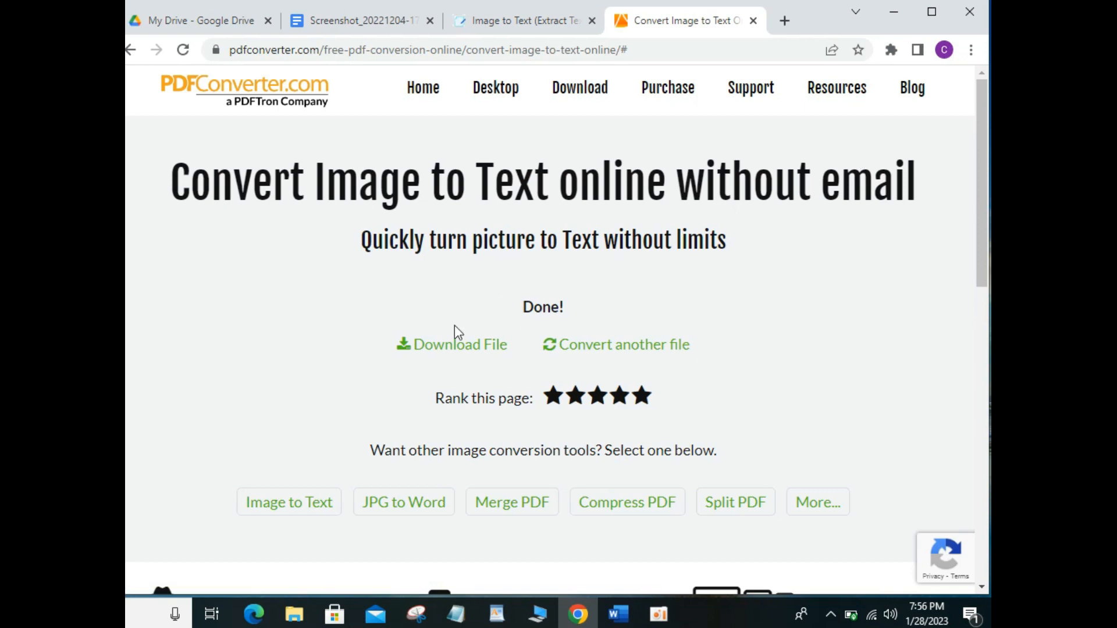
pyautogui.click(465, 348)
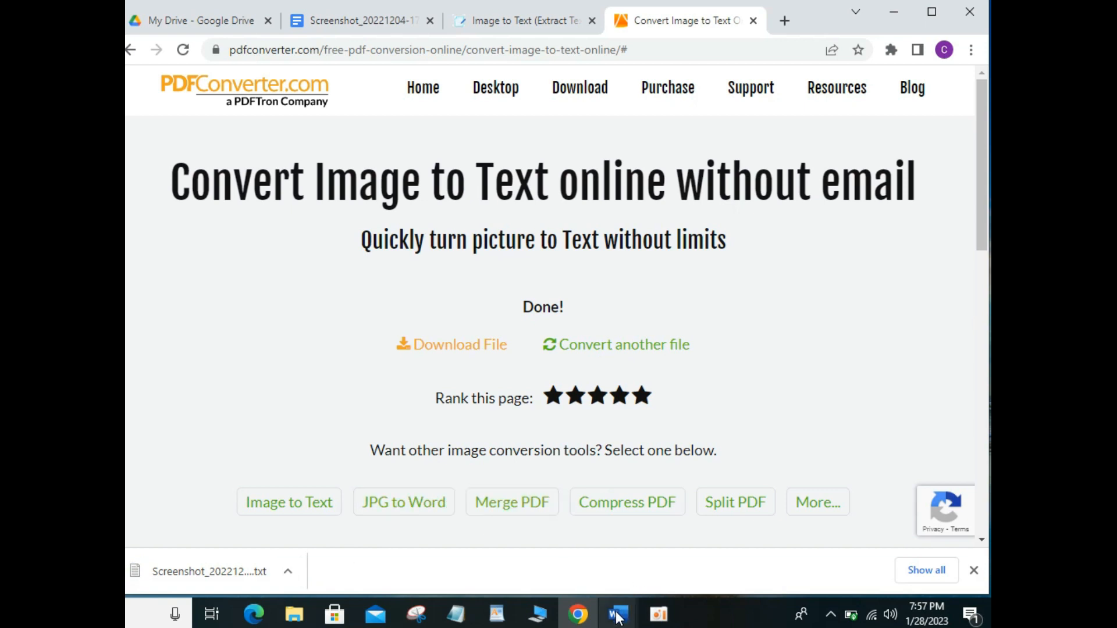
pyautogui.moveTo(619, 614)
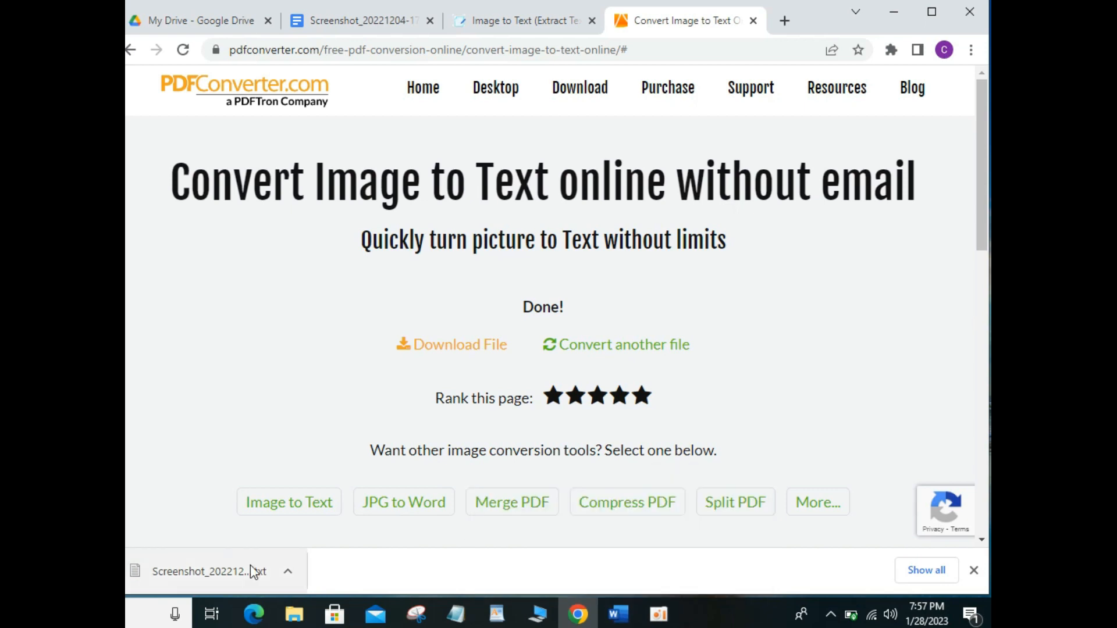
pyautogui.click(289, 573)
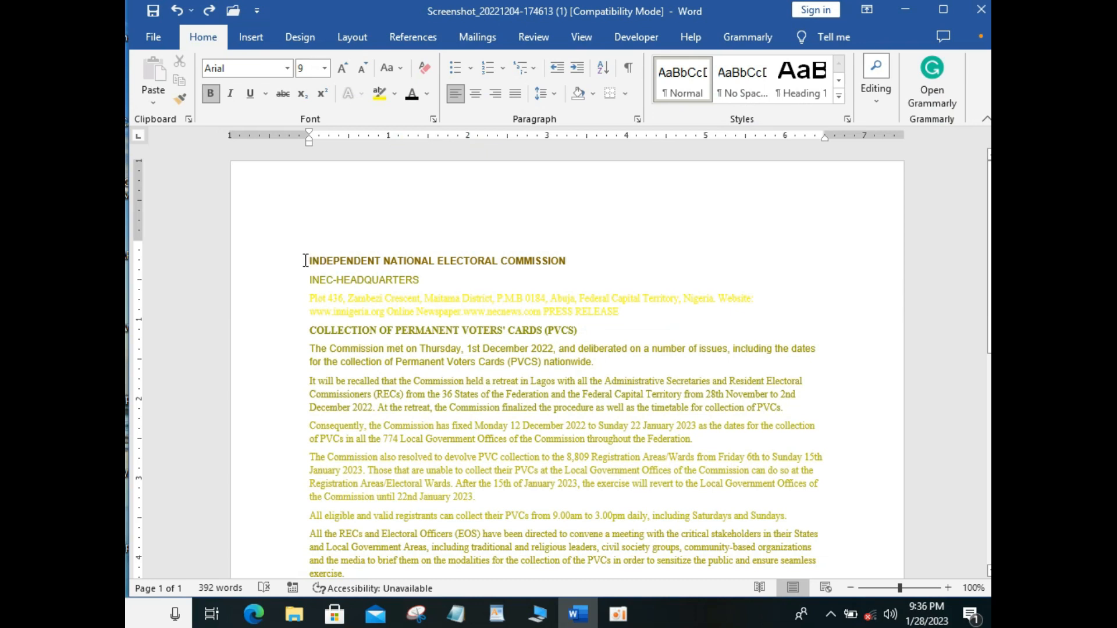
# Step: In the Word document, turn bold off and on again for the heading INDEPENDENT NATIONAL ELECTORAL COMMISSION
pyautogui.tripleClick(447, 261)
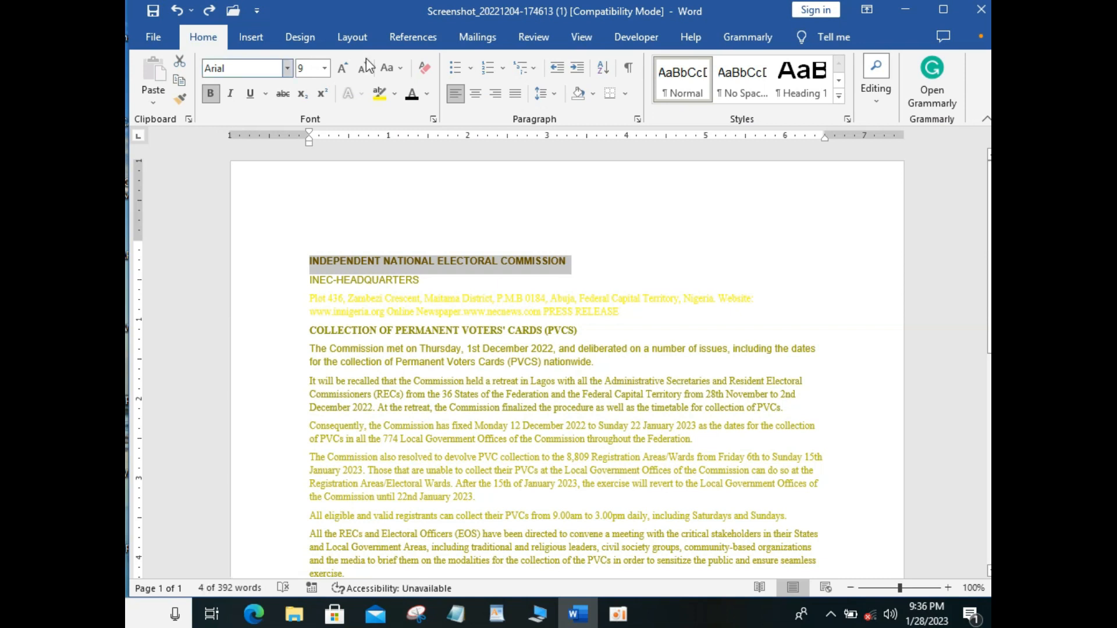
pyautogui.click(213, 92)
pyautogui.click(212, 92)
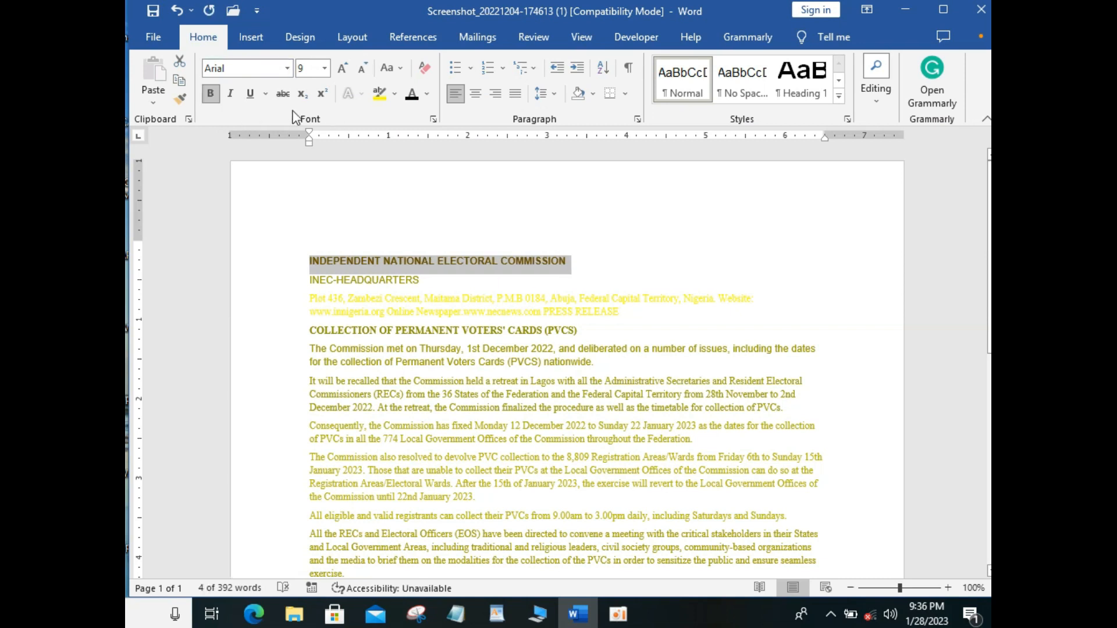
# Step: Set the font size of the heading INDEPENDENT NATIONAL ELECTORAL COMMISSION to 18
pyautogui.click(325, 69)
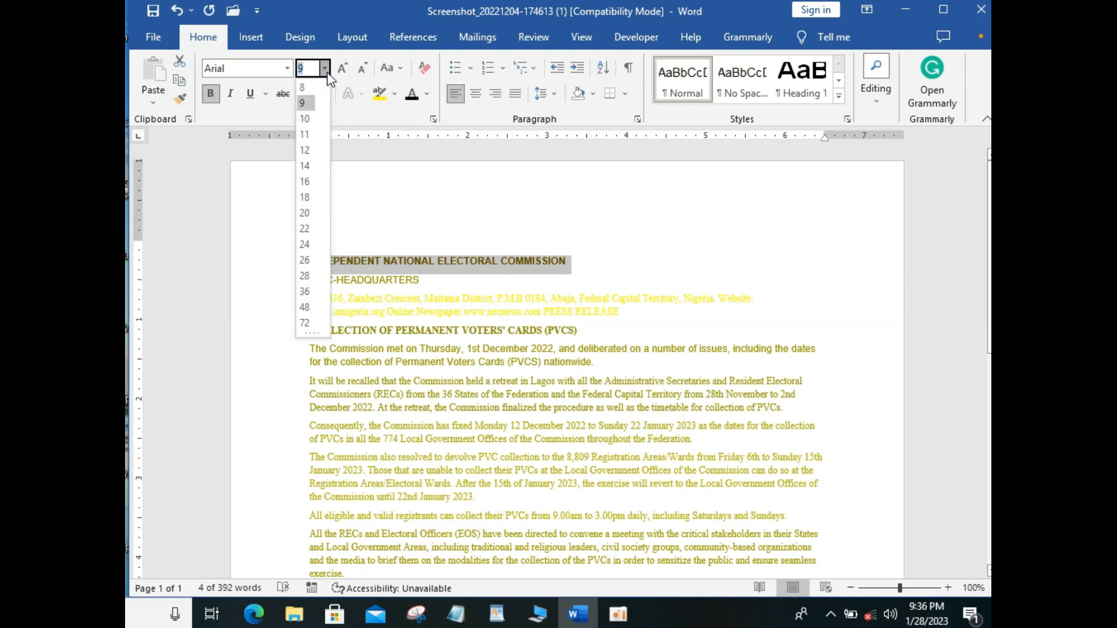
pyautogui.click(306, 200)
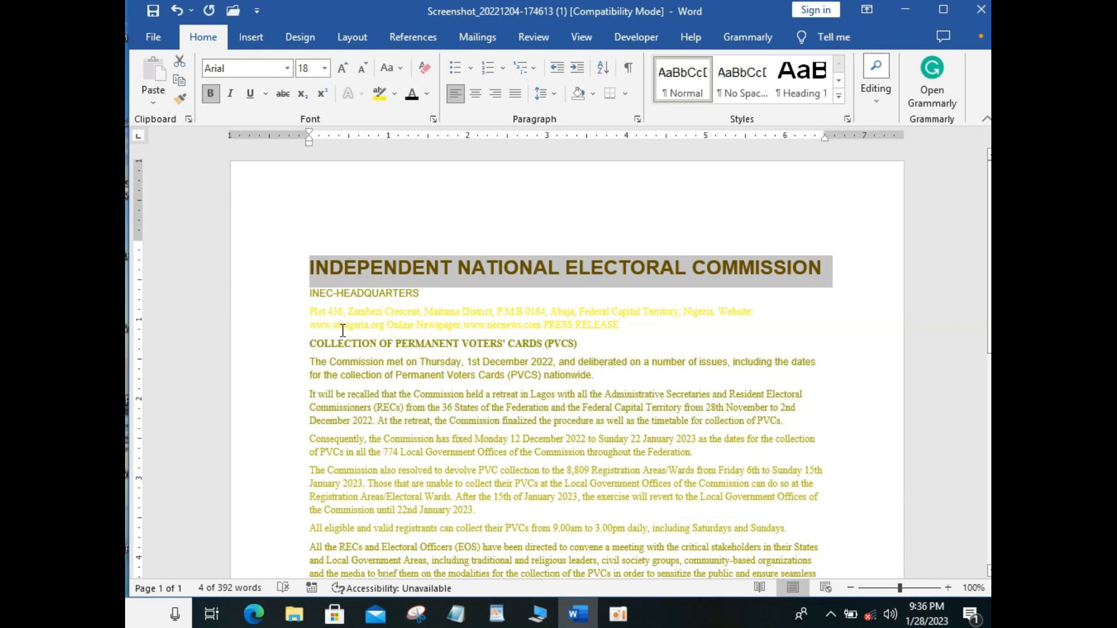
pyautogui.click(343, 330)
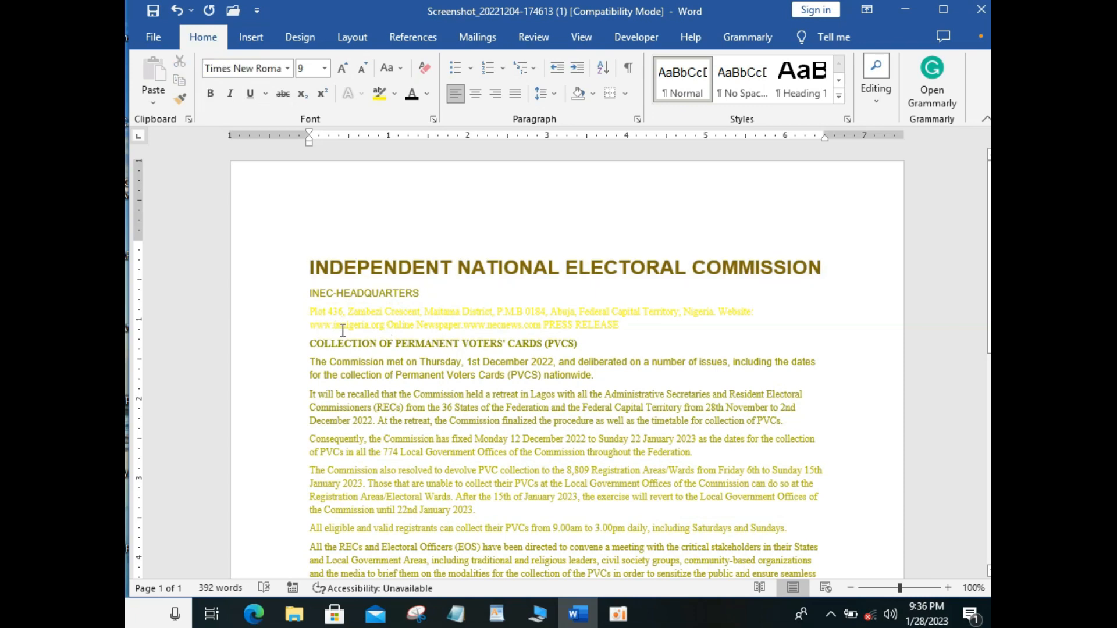
# Step: Change the font color of the whole document's text to black and justify all of its paragraphs
pyautogui.hotkey('ctrl', 'a')
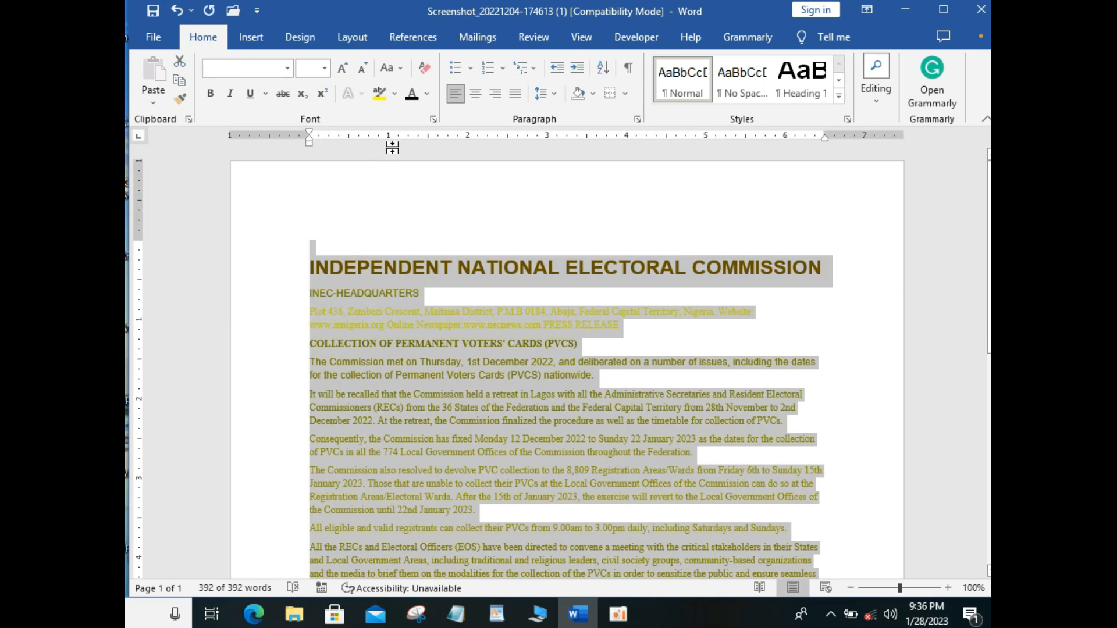
pyautogui.click(416, 99)
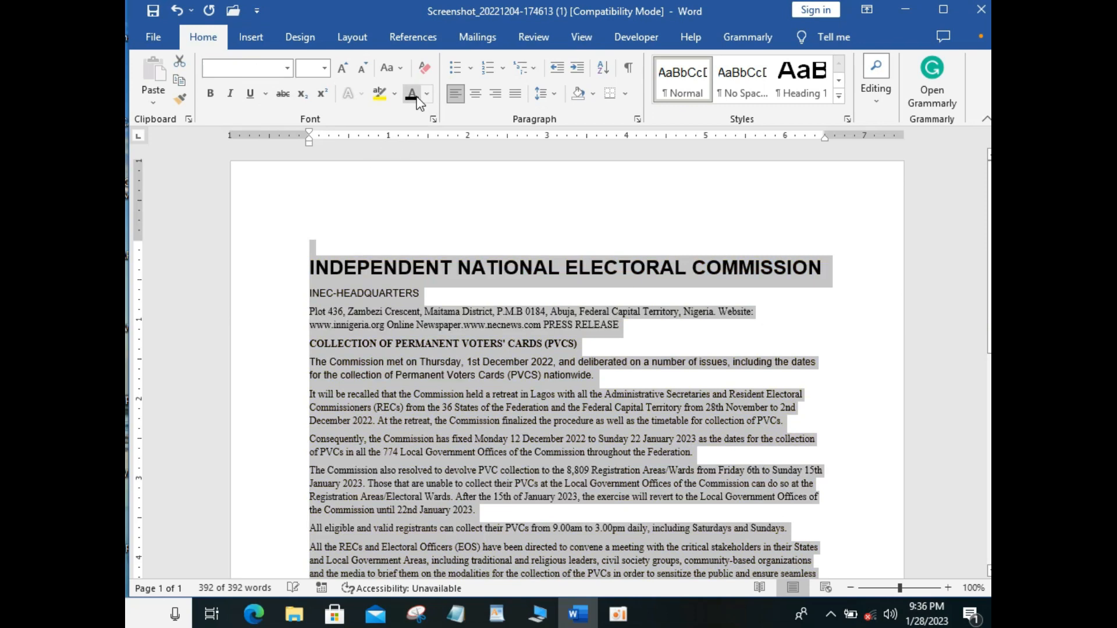
pyautogui.click(854, 316)
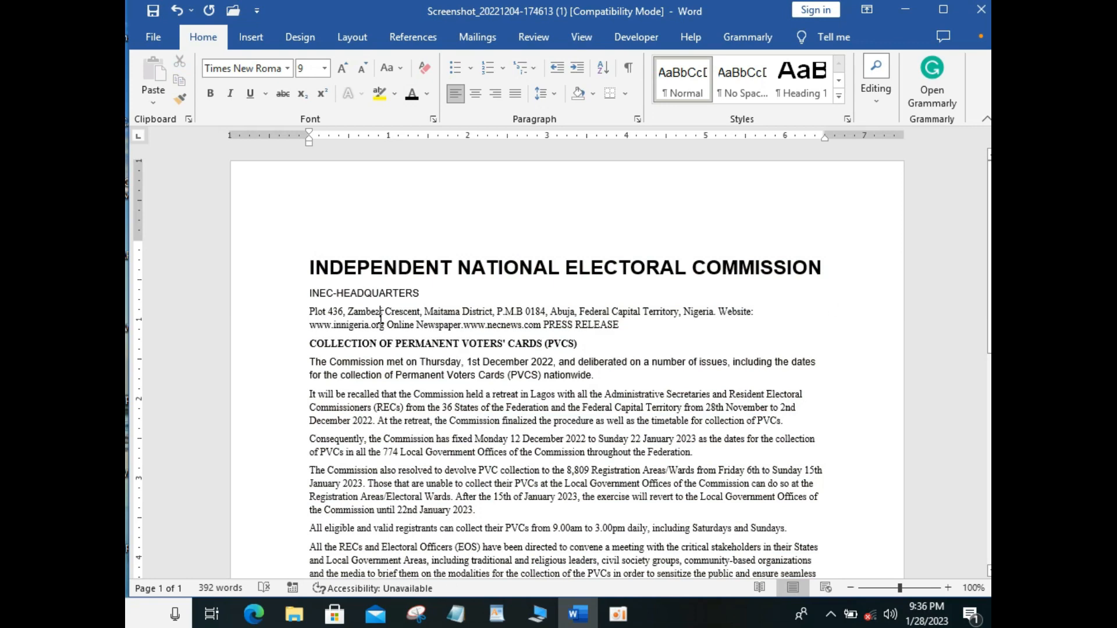
pyautogui.hotkey('ctrl', 'a')
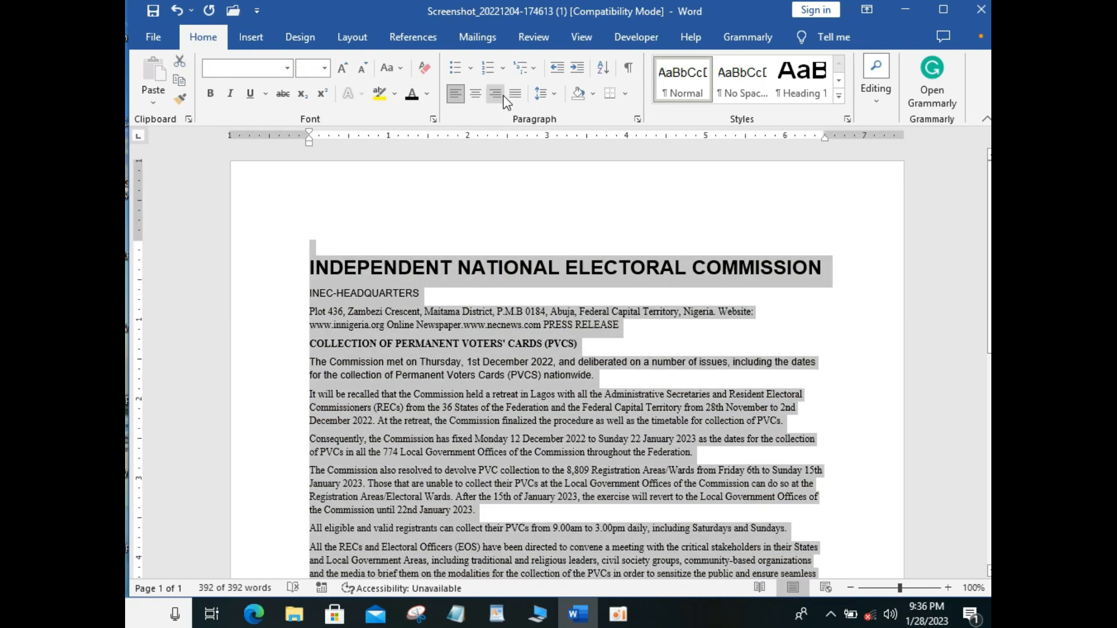
pyautogui.click(513, 101)
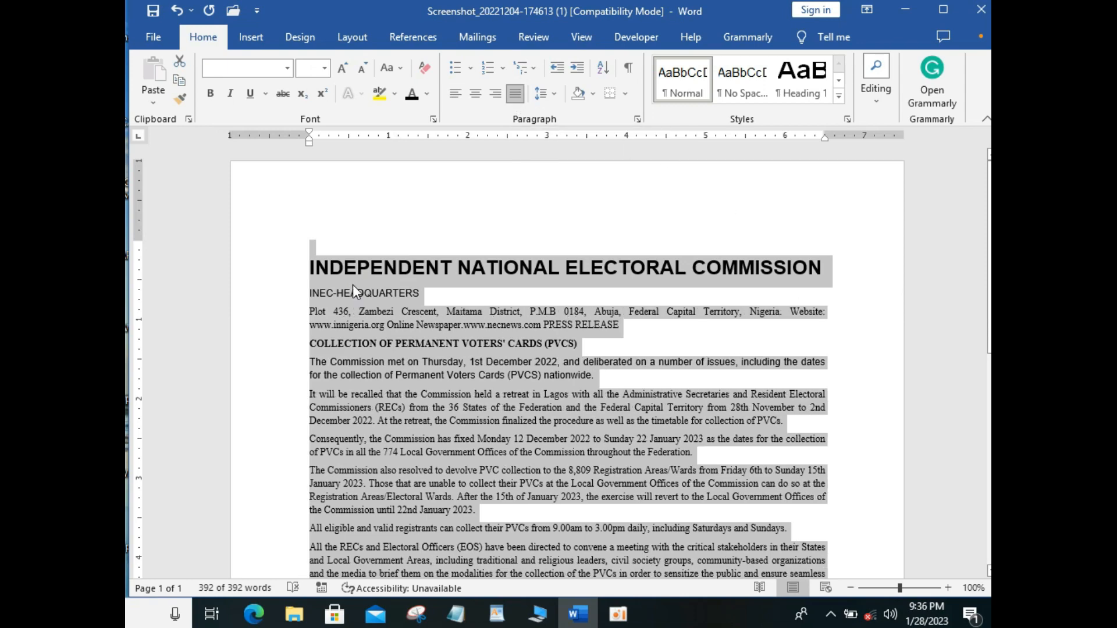
pyautogui.click(313, 295)
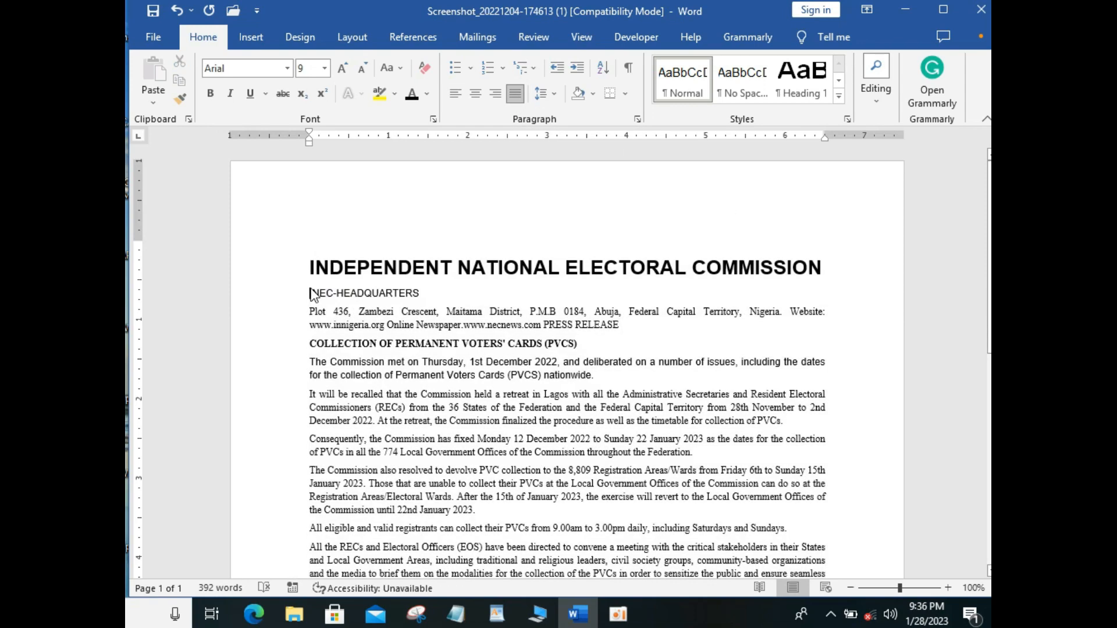